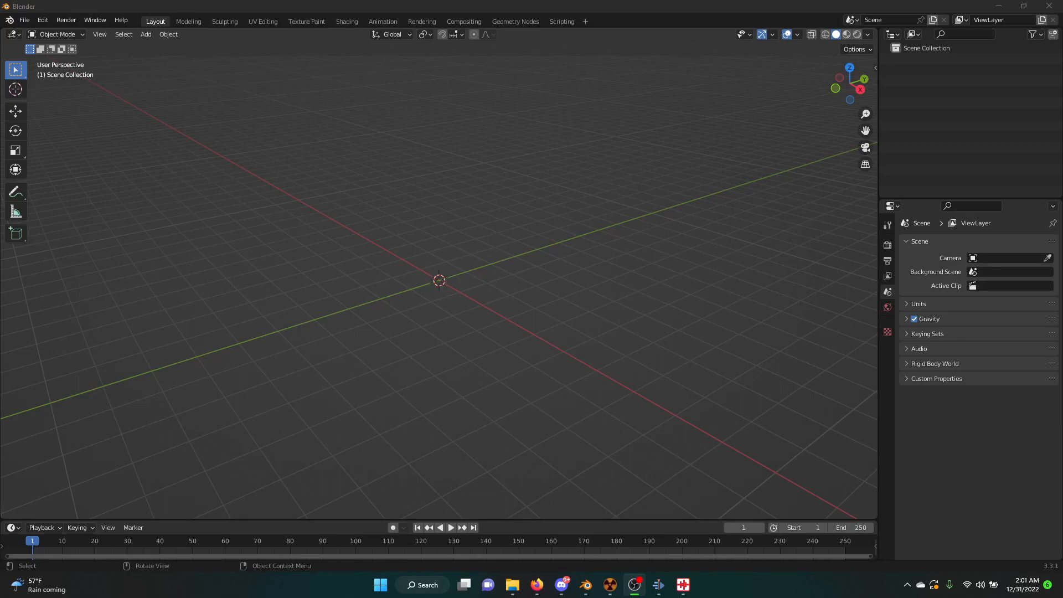
# Import the Cannibal Project file Duke1.cpj from C:\Duke4\Meshes\Models\characters\Duke.
pyautogui.click(25, 20)
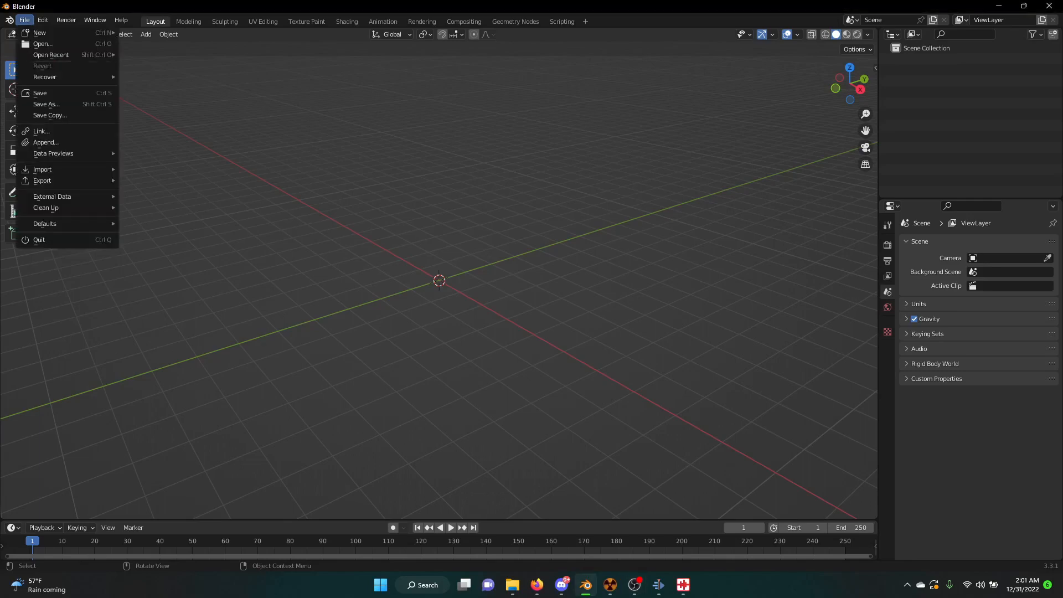
pyautogui.moveTo(55, 169)
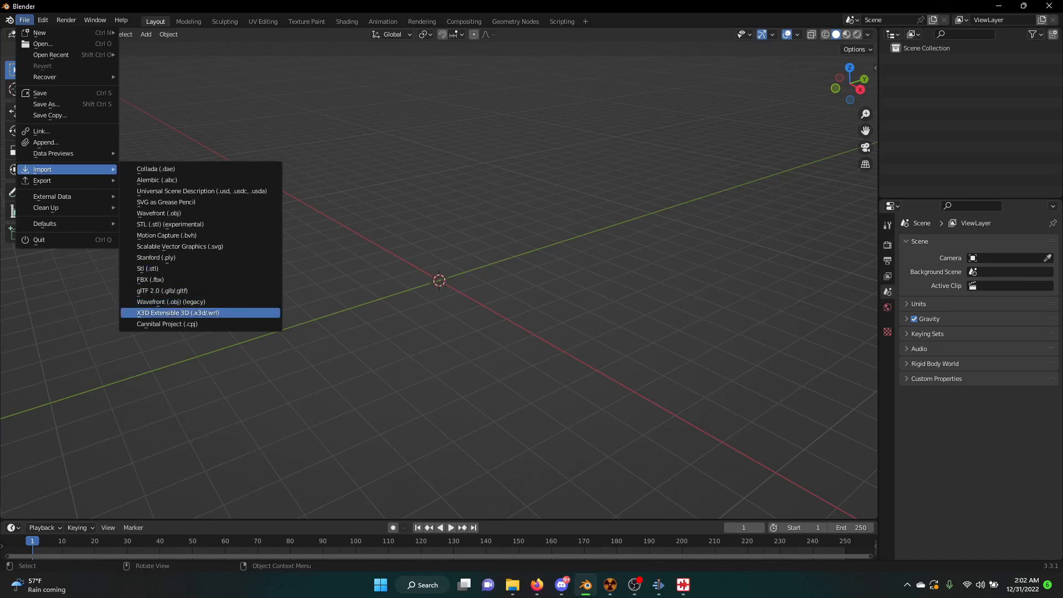
pyautogui.click(167, 324)
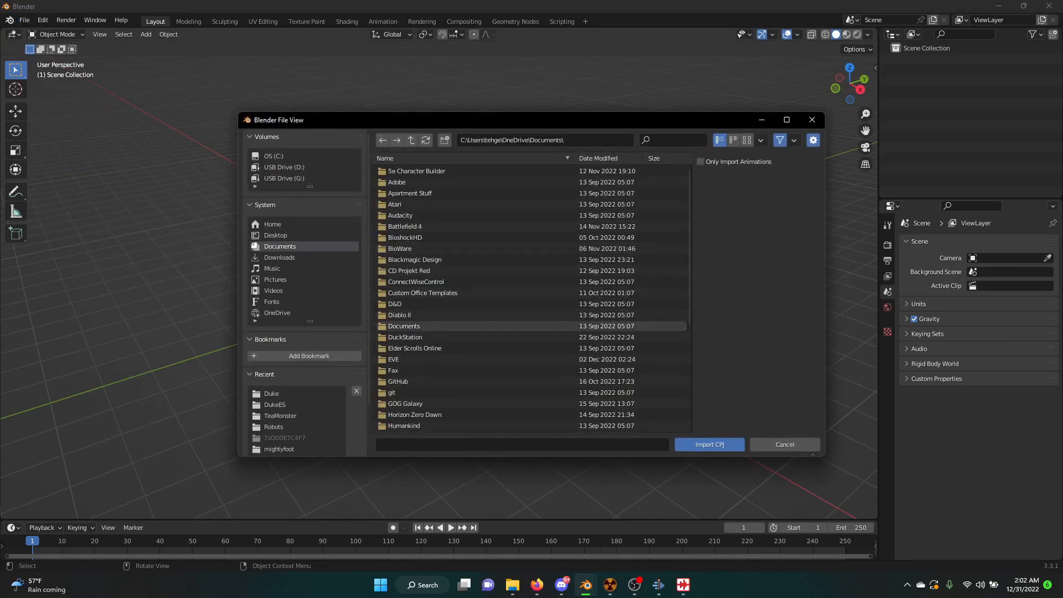
pyautogui.click(274, 156)
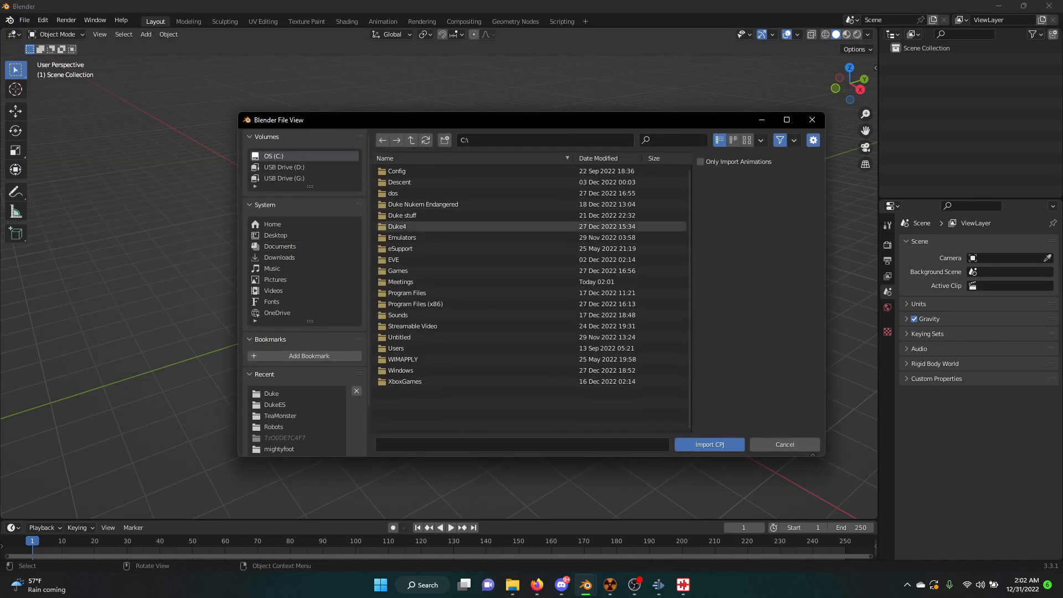
pyautogui.doubleClick(407, 226)
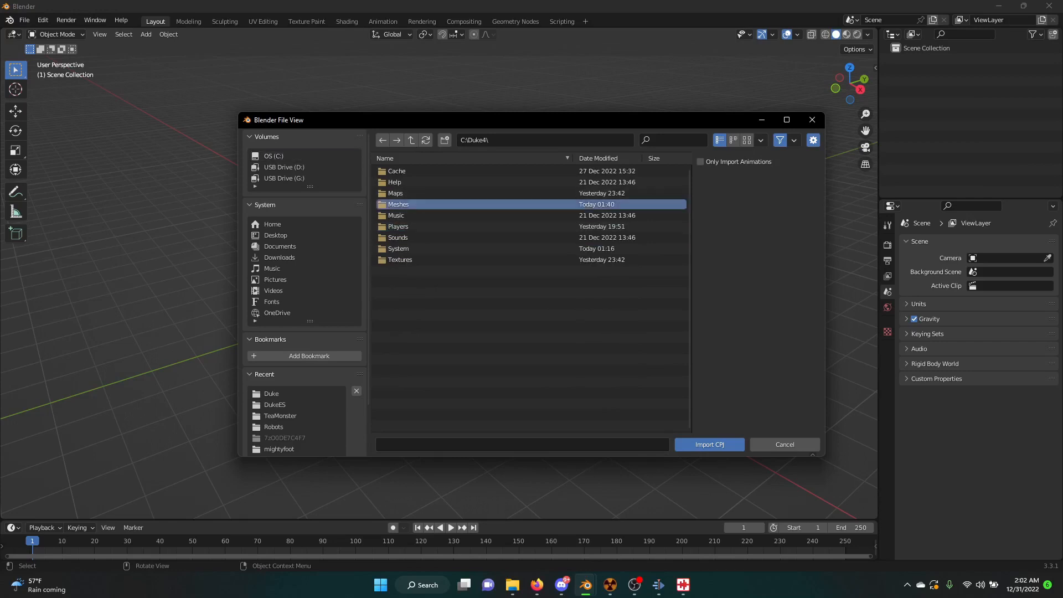
pyautogui.doubleClick(399, 204)
pyautogui.doubleClick(395, 182)
pyautogui.click(403, 182)
pyautogui.doubleClick(403, 182)
pyautogui.click(408, 226)
pyautogui.doubleClick(395, 348)
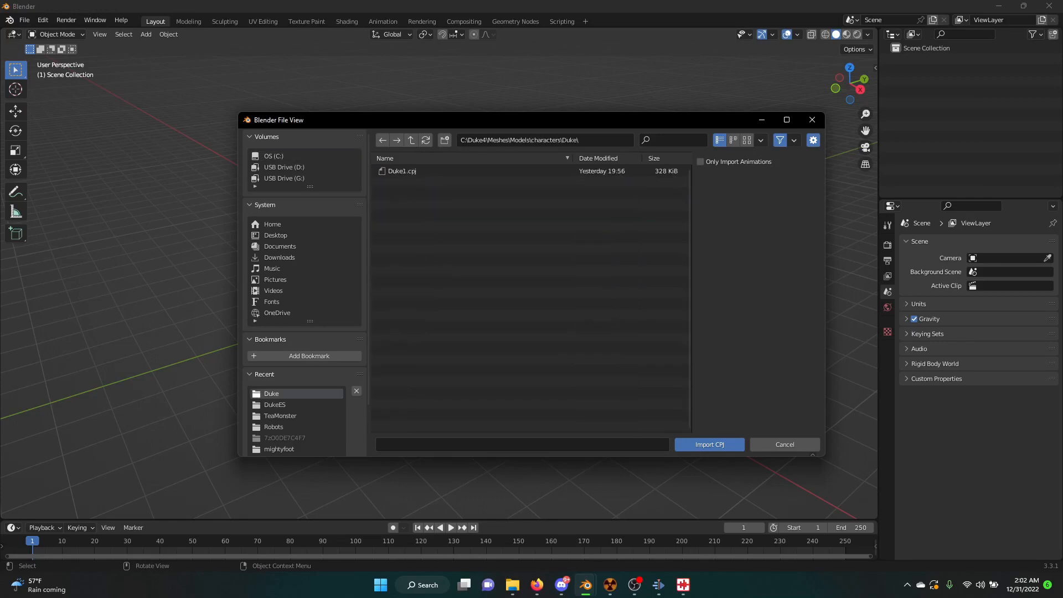
pyautogui.doubleClick(396, 171)
# Examine the imported character model and the contents of its default mesh and Structure1 armature in the scene hierarchy.
pyautogui.scroll(-12, 390, 102)
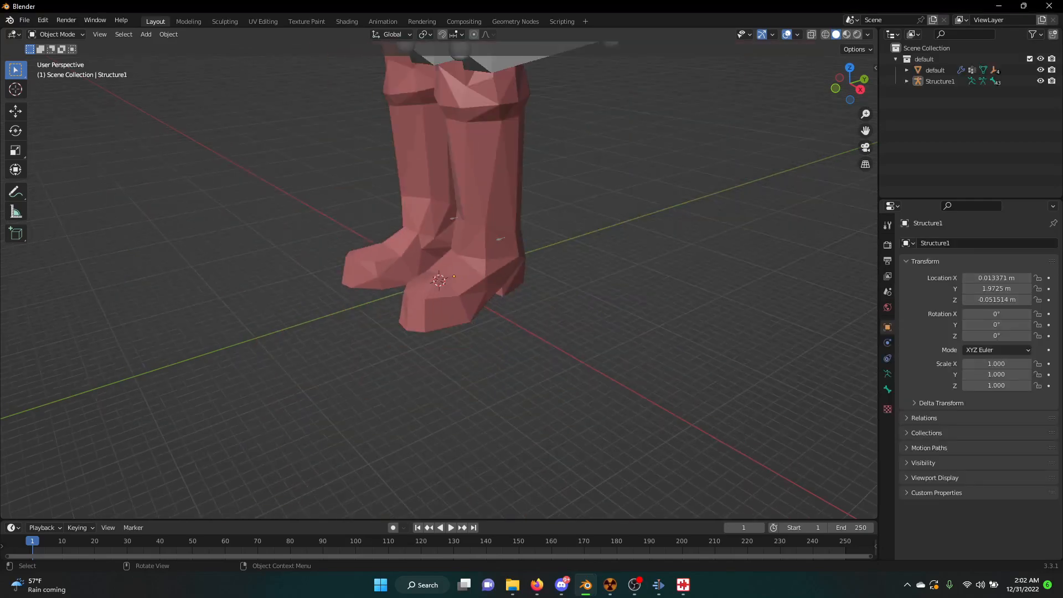
pyautogui.moveTo(391, 101); pyautogui.dragTo(381, 186, button='middle')
pyautogui.click(939, 81)
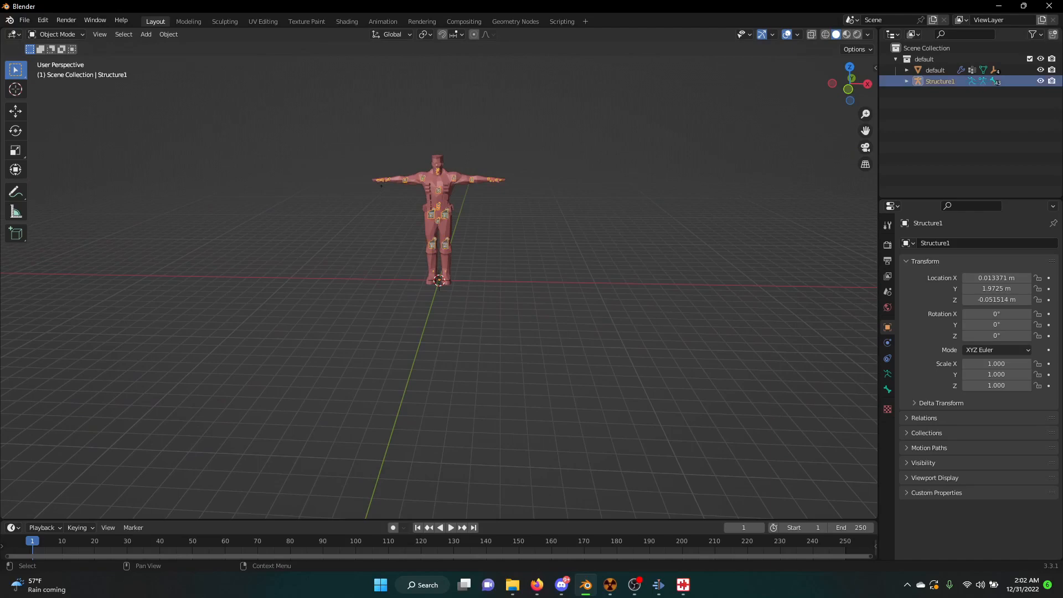
pyautogui.click(906, 82)
pyautogui.click(907, 71)
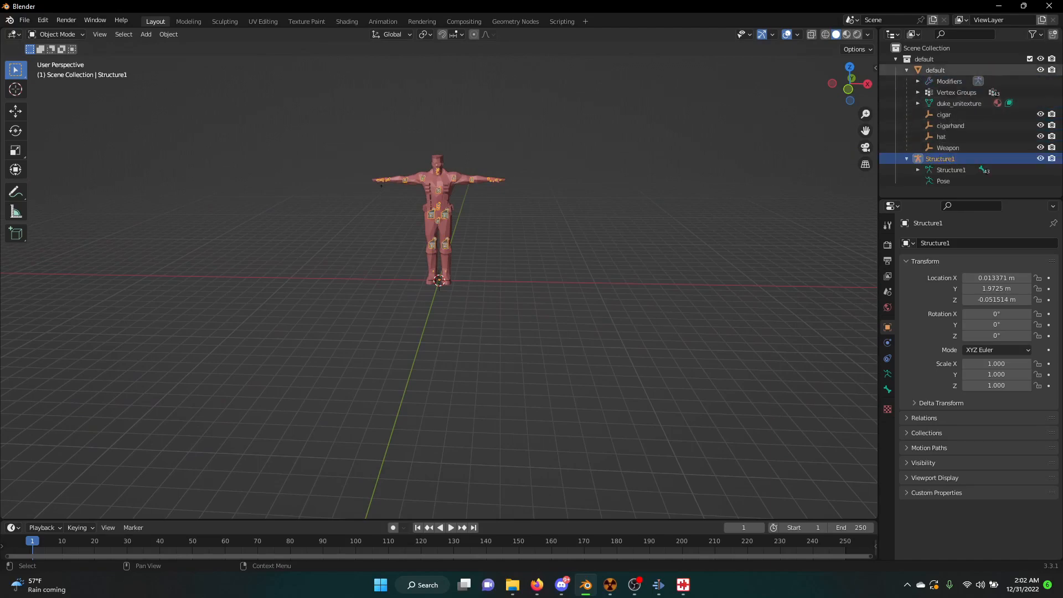
pyautogui.click(907, 71)
pyautogui.click(907, 81)
# Open the cpj_default text in the Scripting workspace's text editor.
pyautogui.click(562, 21)
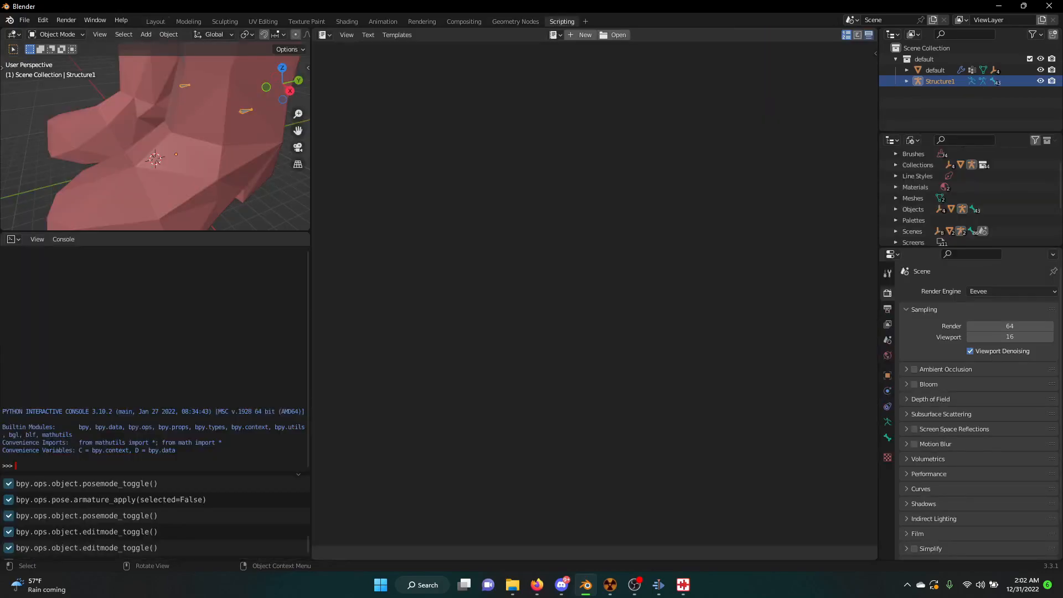
pyautogui.click(554, 34)
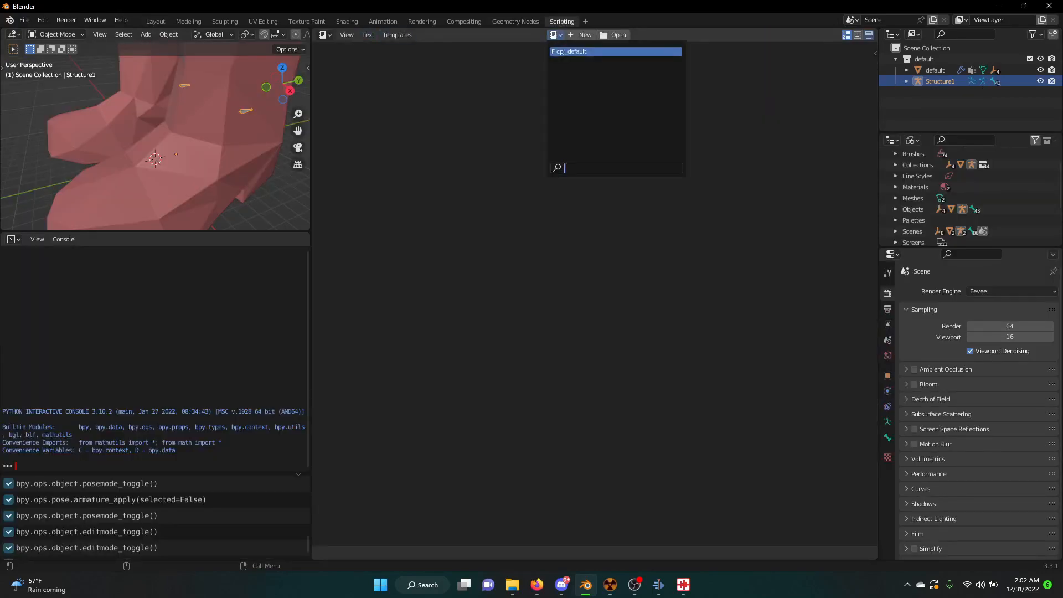
pyautogui.click(571, 51)
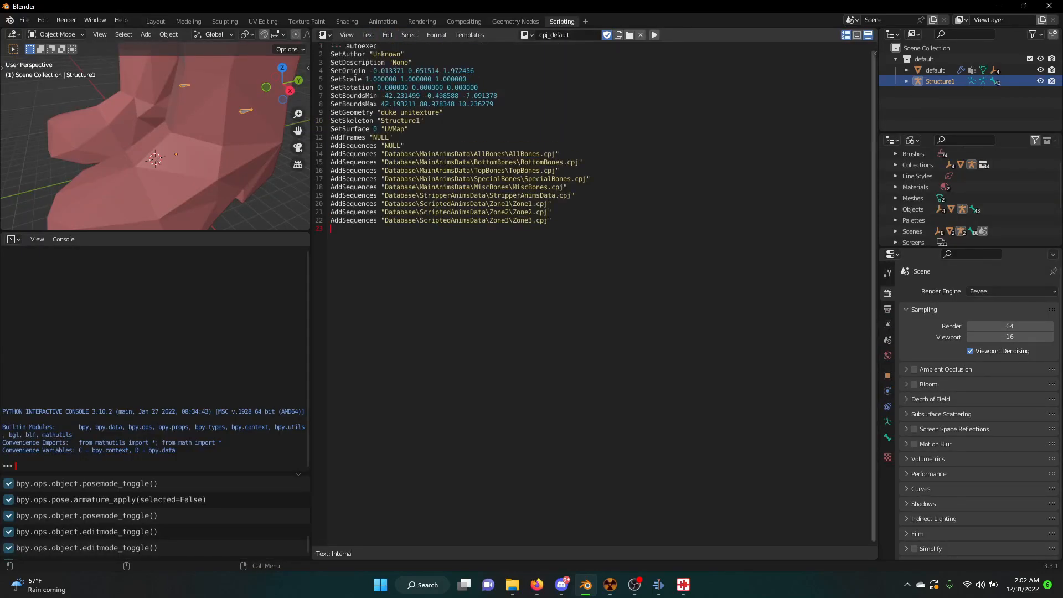
# Select all the AddSequences lines of the cpj_default text, from line 13 through line 22.
pyautogui.hotkey('shift', 'Up')
pyautogui.hotkey('shift', 'Up')
pyautogui.hotkey('shift', 'Up')
pyautogui.hotkey('shift', 'Up')
pyautogui.hotkey('shift', 'Up')
pyautogui.hotkey('shift', 'Up')
pyautogui.hotkey('shift', 'Up')
pyautogui.hotkey('shift', 'Up')
pyautogui.hotkey('shift', 'Up')
pyautogui.hotkey('shift', 'Up')
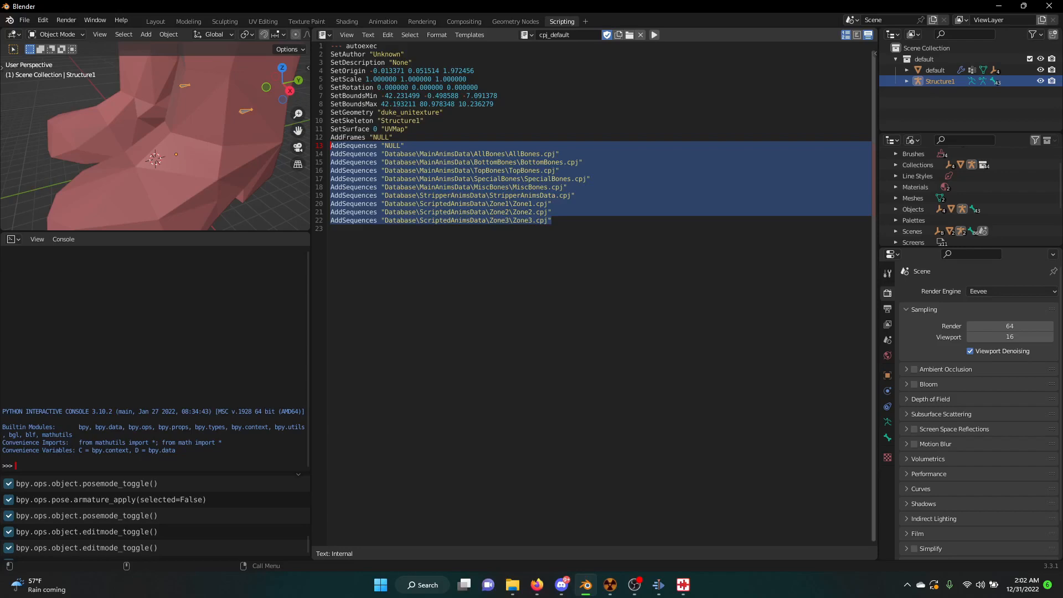
# Initialize CPJ for the default character mesh in the Layout workspace using the CPJ helper operators.
pyautogui.click(156, 21)
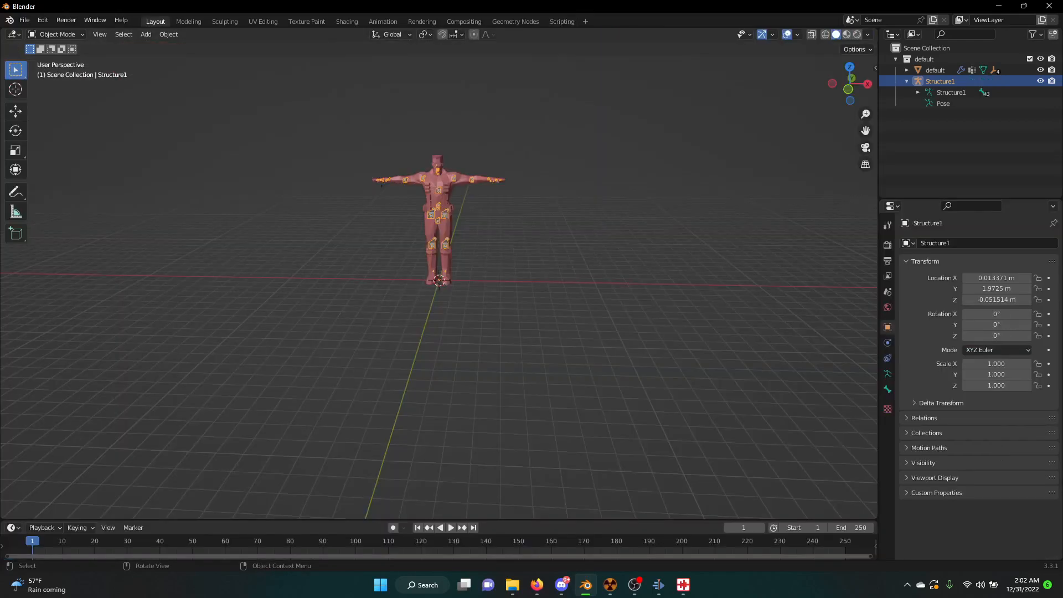
pyautogui.hotkey('alt', 'a')
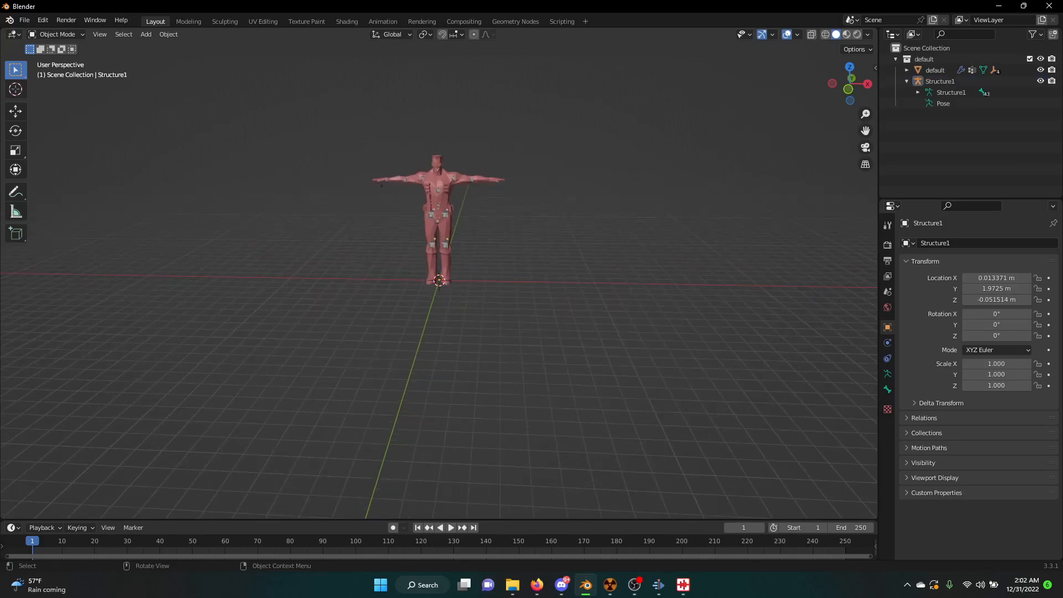
pyautogui.moveTo(437, 288); pyautogui.dragTo(447, 288, button='middle')
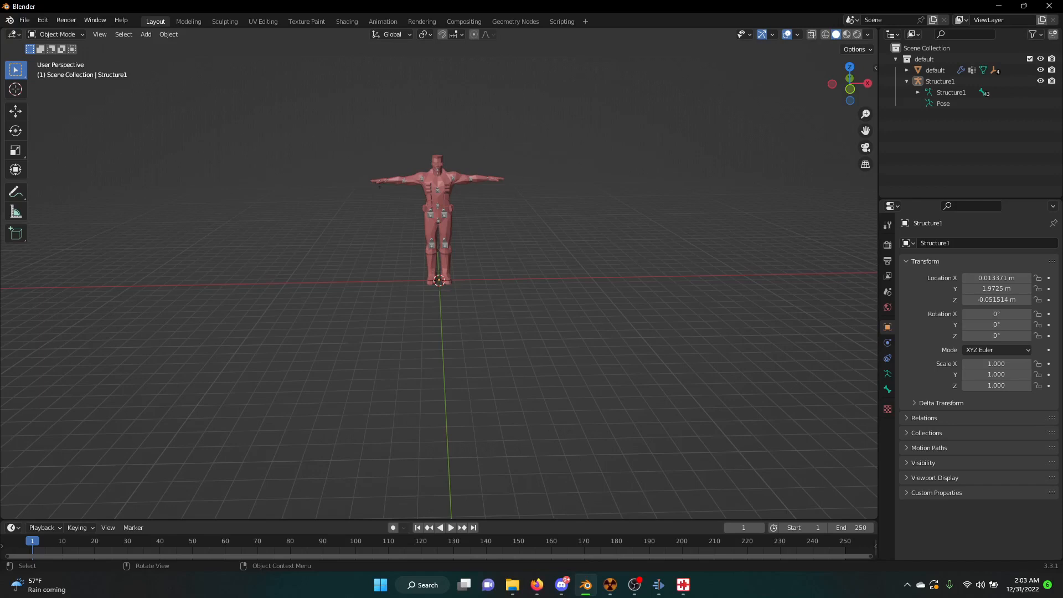
pyautogui.click(379, 186)
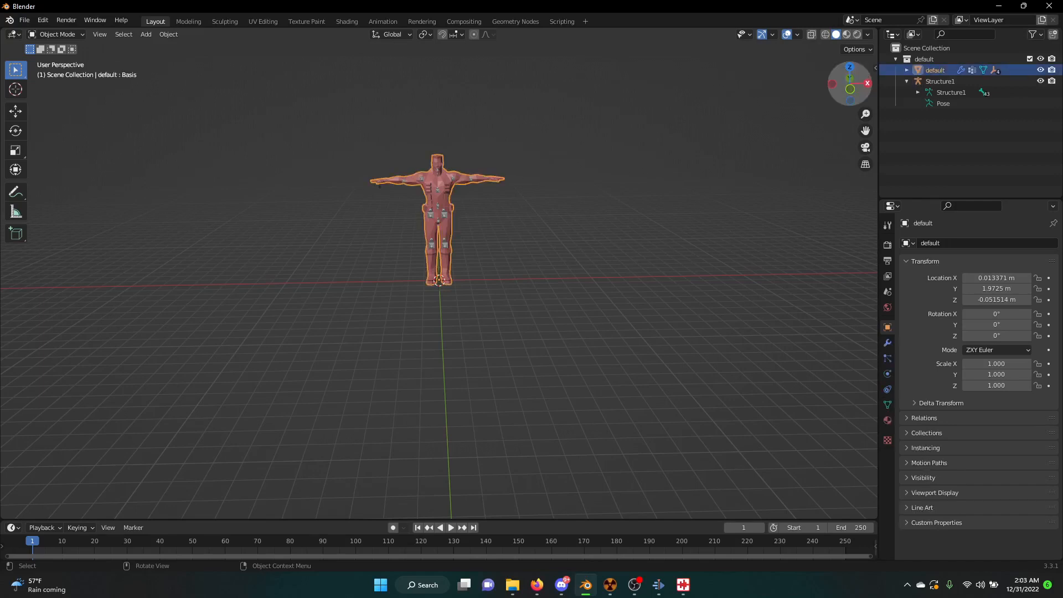
pyautogui.scroll(3, 437, 222)
pyautogui.scroll(-1, 352, 143)
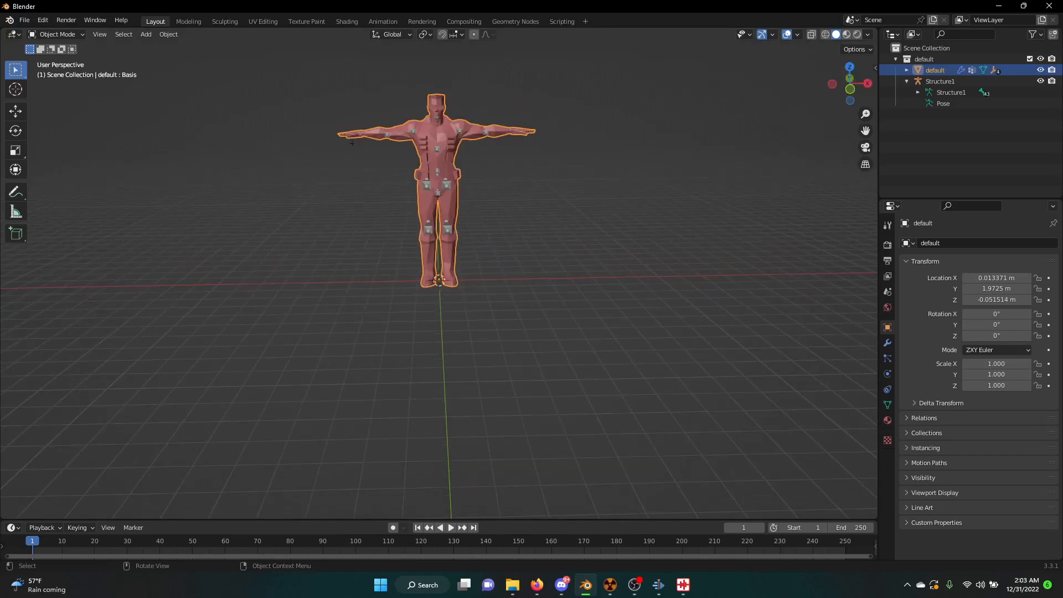
pyautogui.press('n')
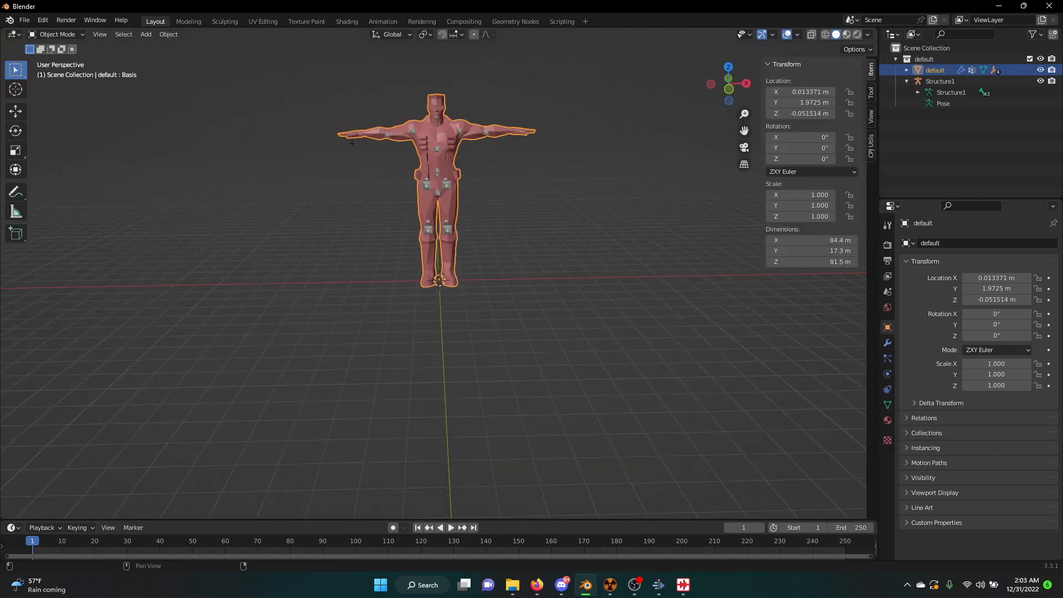
pyautogui.click(871, 146)
pyautogui.click(812, 95)
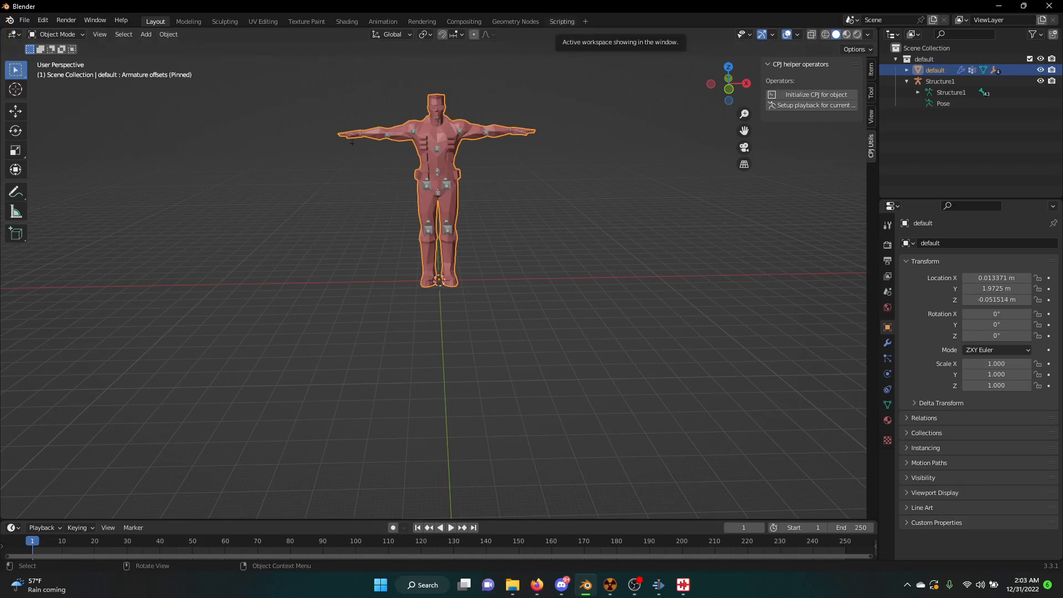
# Rename the original cpj_default text as cpj_default.old in the Scripting workspace.
pyautogui.click(562, 21)
pyautogui.click(525, 34)
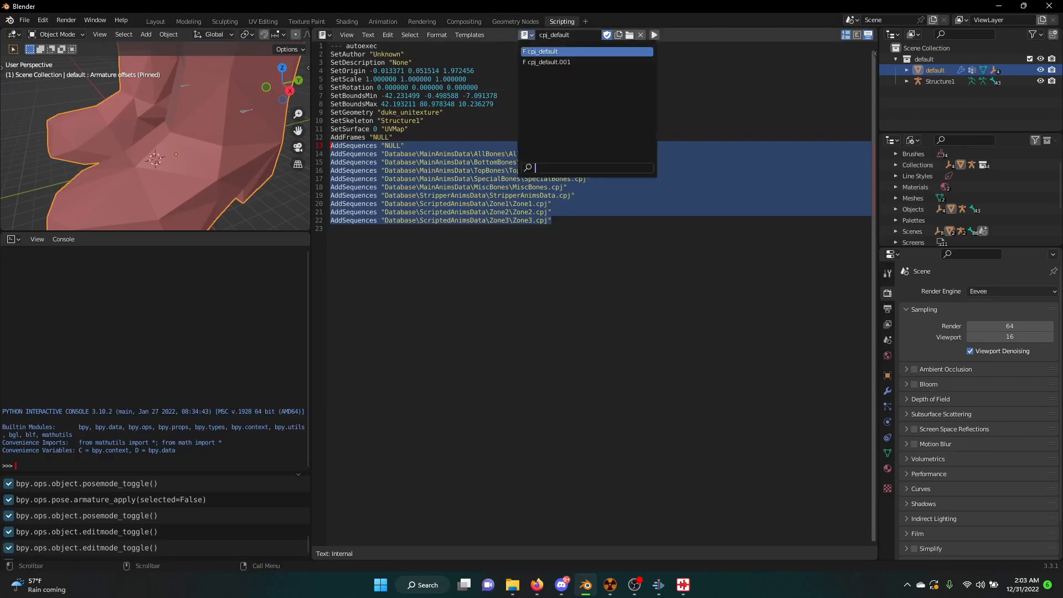
pyautogui.click(553, 51)
pyautogui.doubleClick(570, 35)
pyautogui.click(571, 35)
pyautogui.write('.old')
pyautogui.press('Return')
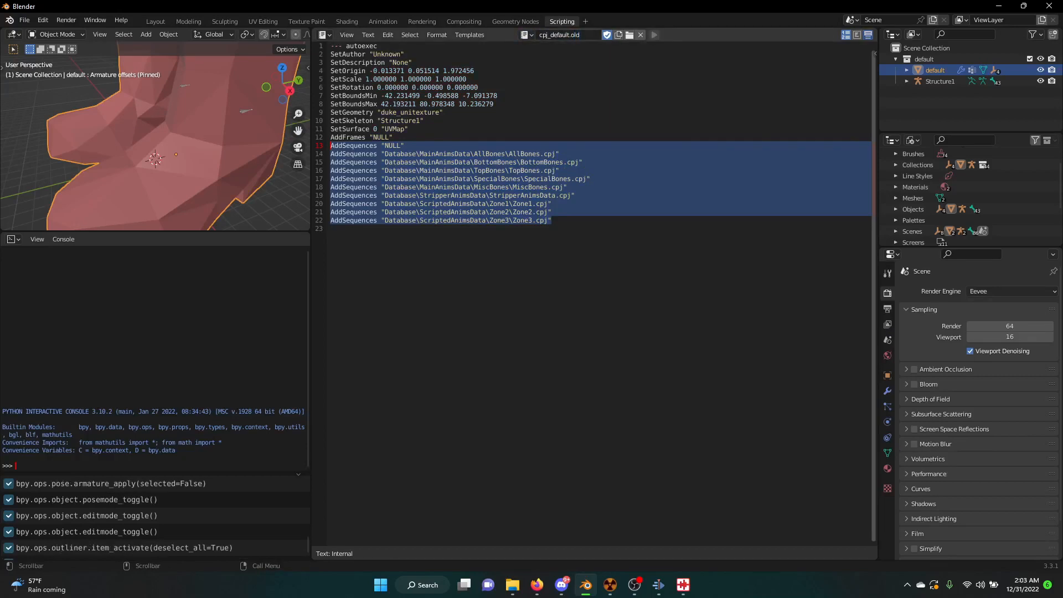
# Open the cpj_default.001 text and rename it as cpj_default.
pyautogui.click(525, 34)
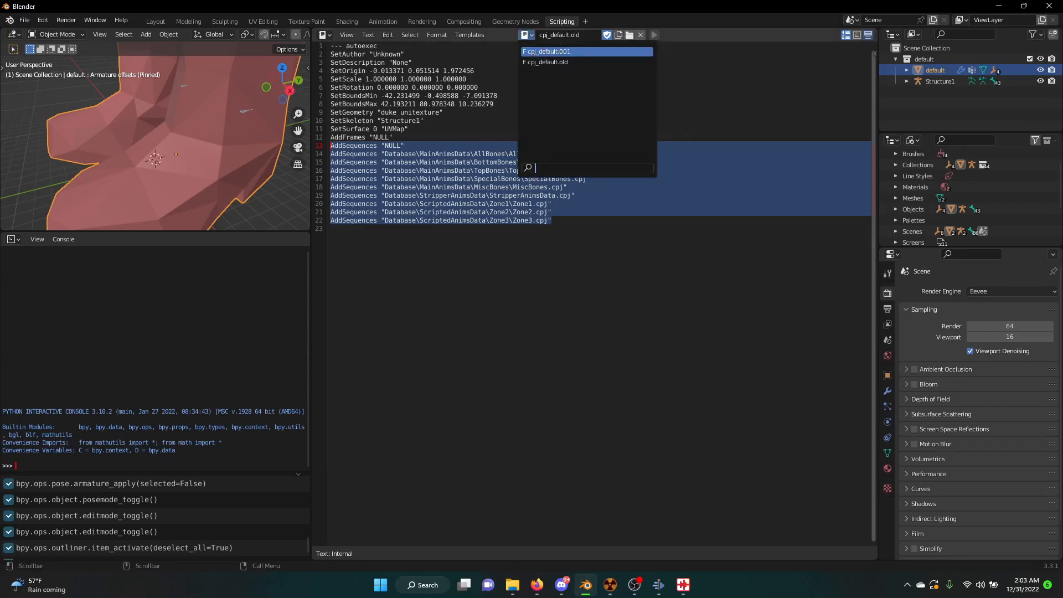
pyautogui.click(553, 52)
pyautogui.click(584, 34)
pyautogui.click(584, 35)
pyautogui.press('BackSpace')
pyautogui.press('BackSpace')
pyautogui.press('BackSpace')
pyautogui.press('BackSpace')
pyautogui.press('Return')
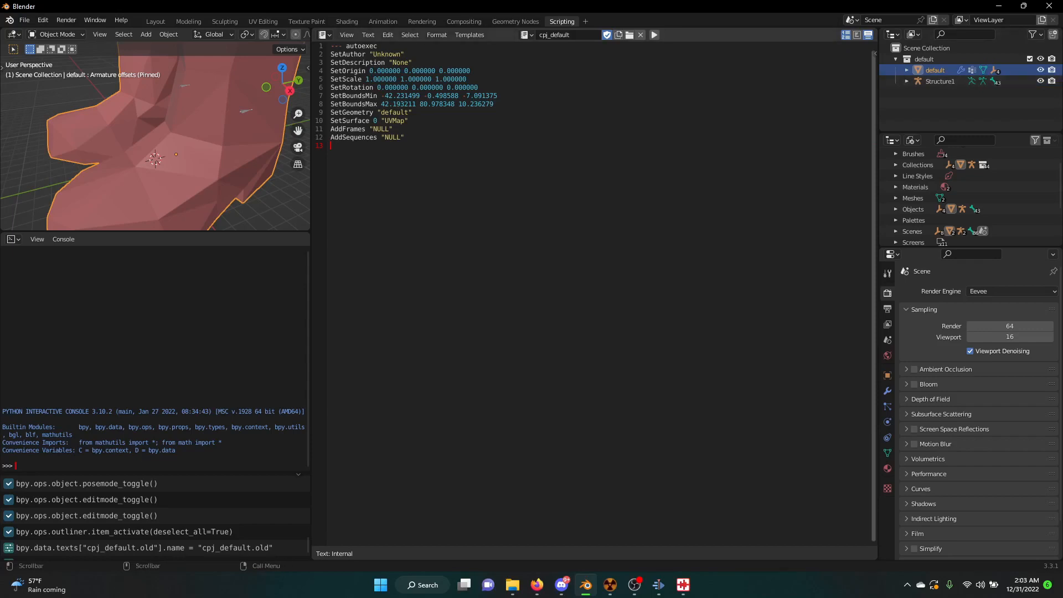
# Add the line SetSkeleton "Structure1" below the SetSurface line of cpj_default.
pyautogui.click(408, 121)
pyautogui.press('Return')
pyautogui.write('SetSke')
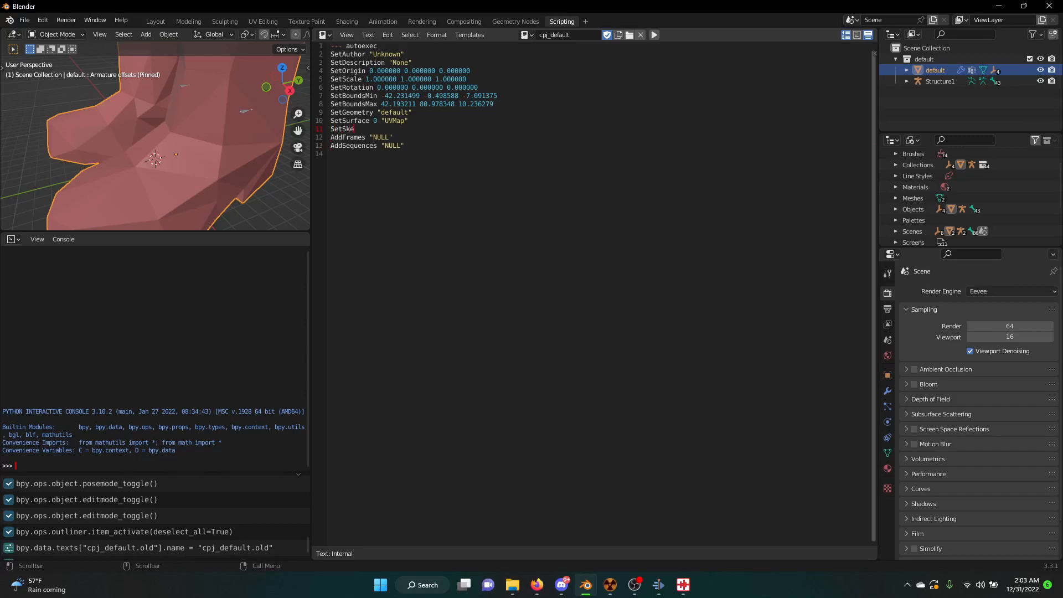
pyautogui.write('leton "')
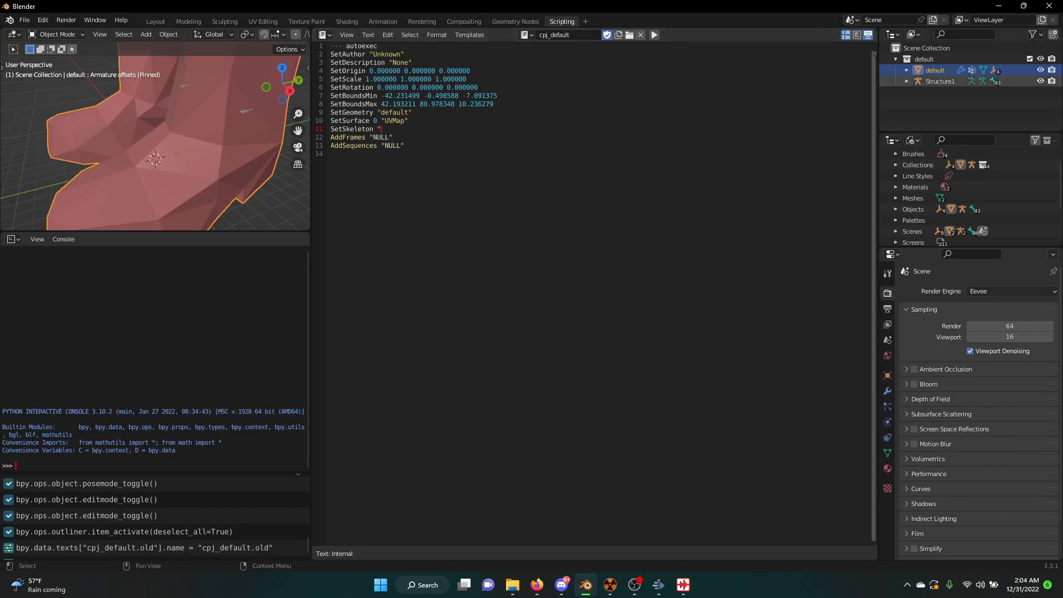
pyautogui.write('Structur')
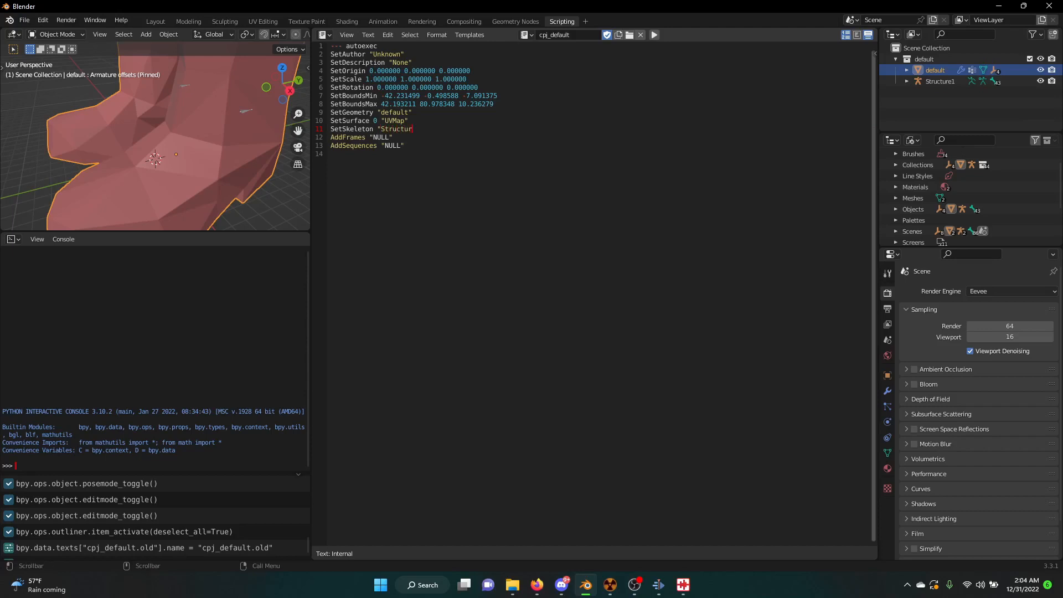
pyautogui.write('e1"')
# Copy all the AddSequences lines, 13 through 22, from the cpj_default.old text.
pyautogui.click(525, 34)
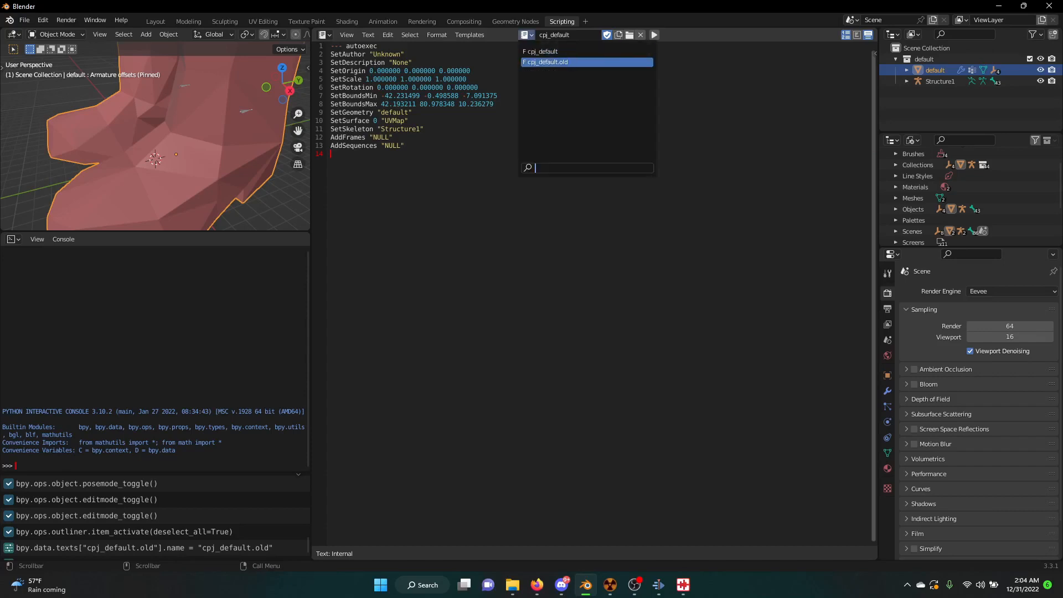
pyautogui.click(546, 62)
pyautogui.click(552, 220)
pyautogui.moveTo(553, 221); pyautogui.dragTo(331, 146)
pyautogui.hotkey('ctrl', 'c')
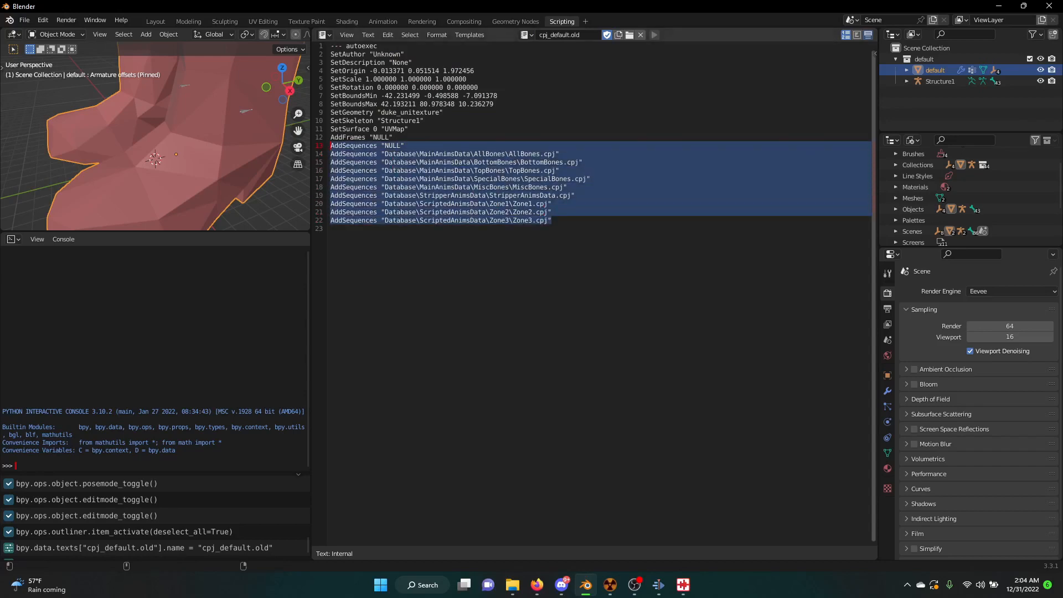
# Replace the AddSequences "NULL" line in the cpj_default text with the copied AddSequences lines.
pyautogui.click(525, 35)
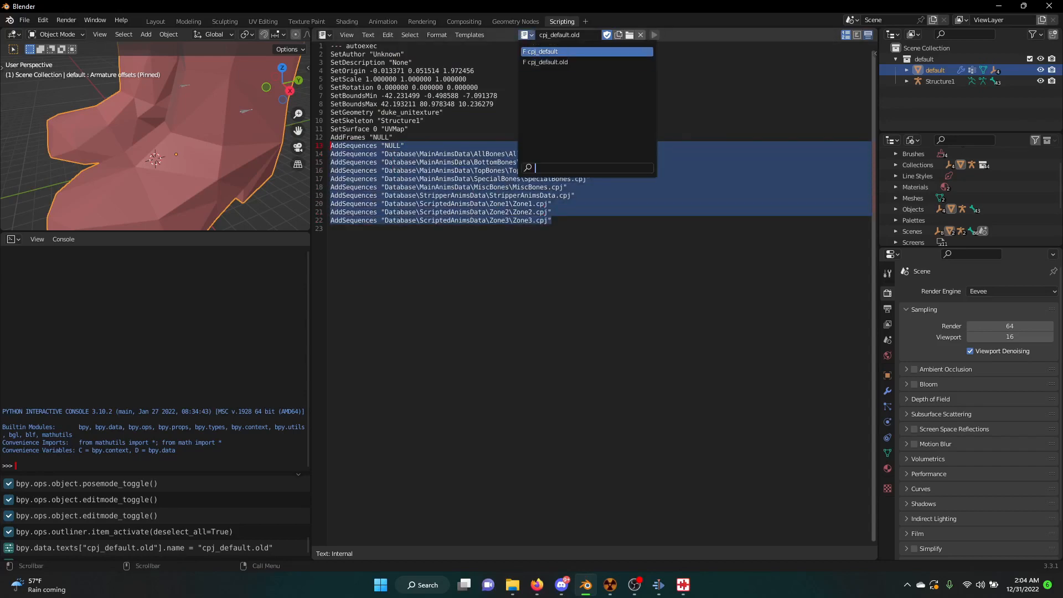
pyautogui.click(548, 55)
pyautogui.moveTo(330, 146); pyautogui.dragTo(330, 155)
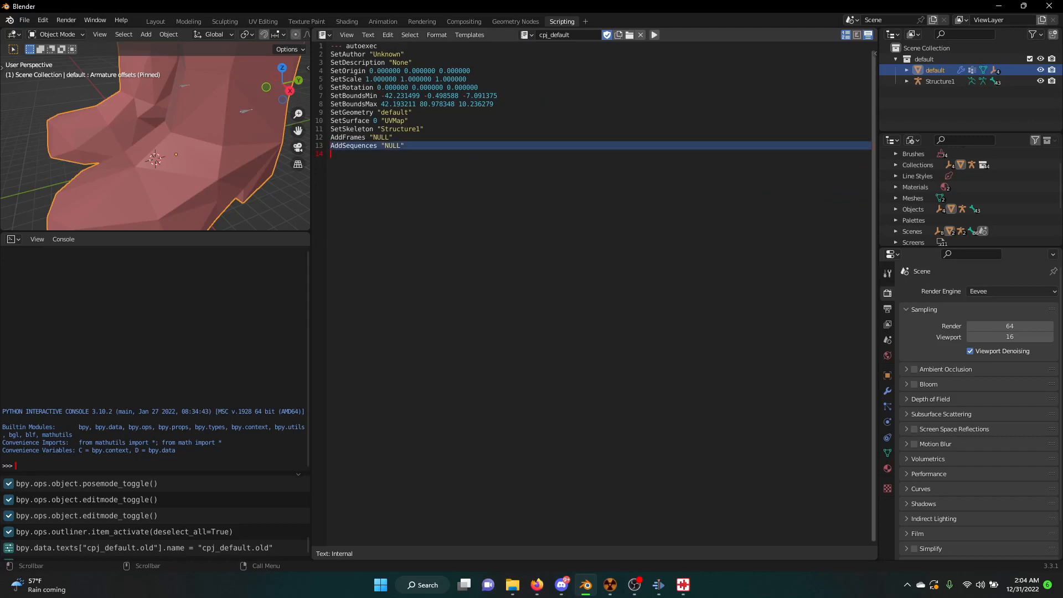
pyautogui.hotkey('ctrl', 'v')
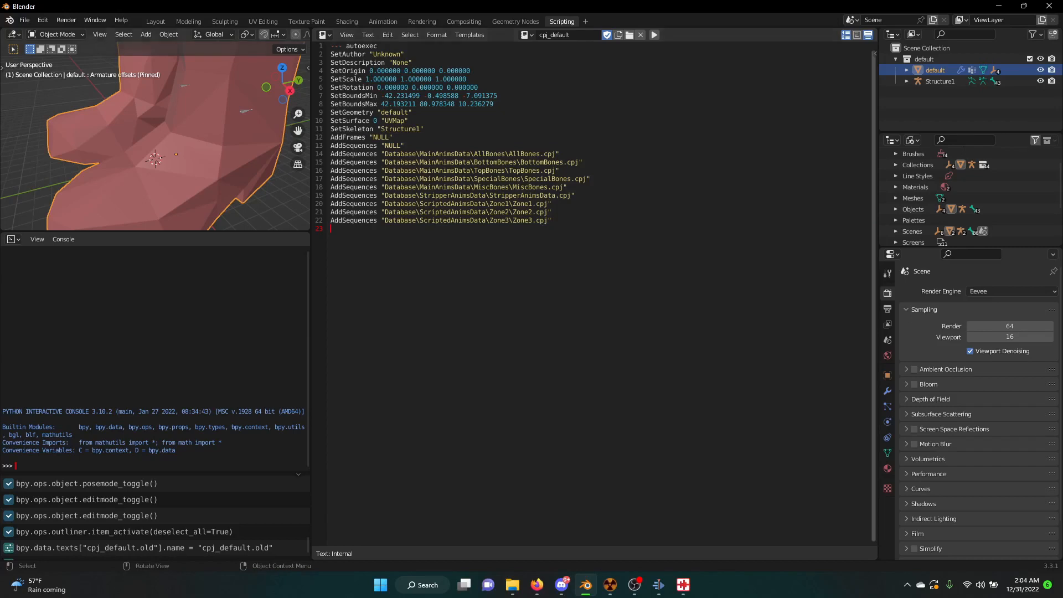
# Enter the authors' names in the SetAuthor line of cpj_default and set its SetDescription value to "DNFRP Duke".
pyautogui.scroll(-8, 155, 136)
pyautogui.moveTo(155, 135); pyautogui.dragTo(243, 143, button='middle')
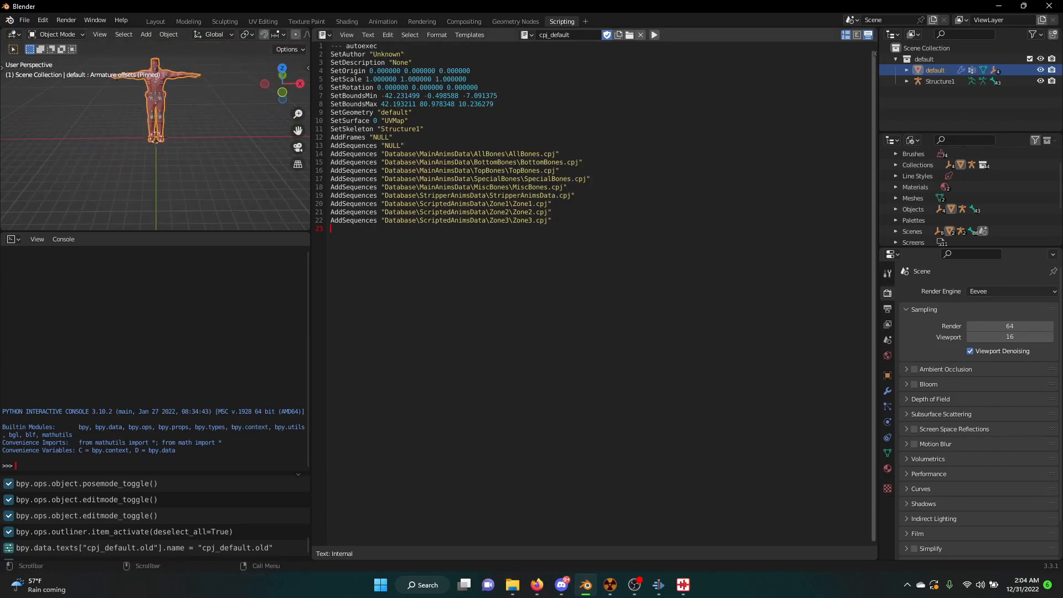
pyautogui.doubleClick(381, 54)
pyautogui.write('50PercentJoe and Tea Monster')
pyautogui.moveTo(409, 62); pyautogui.dragTo(392, 62)
pyautogui.write('DNFRP Mo')
pyautogui.press('BackSpace')
pyautogui.press('BackSpace')
pyautogui.write('Duke')
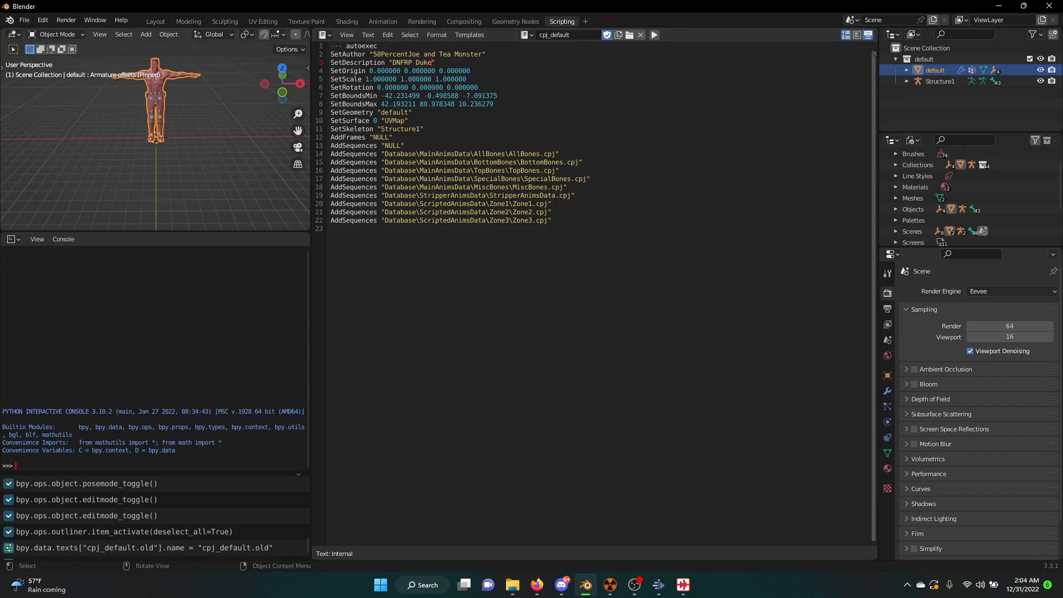
# Unlink the cpj_default.old text and leave cpj_default open in the text editor.
pyautogui.click(155, 21)
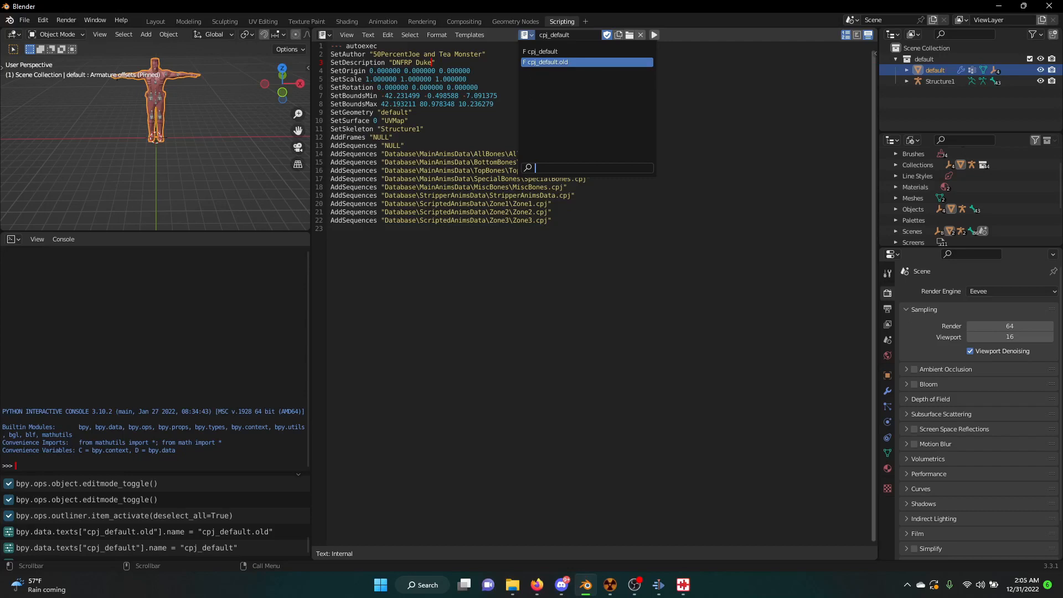
pyautogui.click(587, 62)
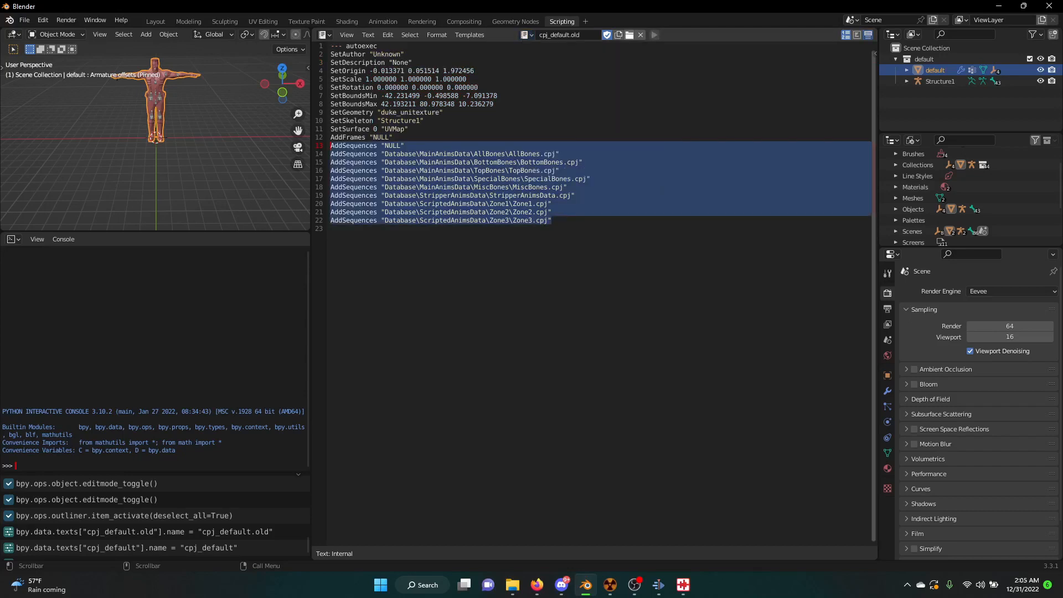
pyautogui.click(640, 35)
pyautogui.click(587, 42)
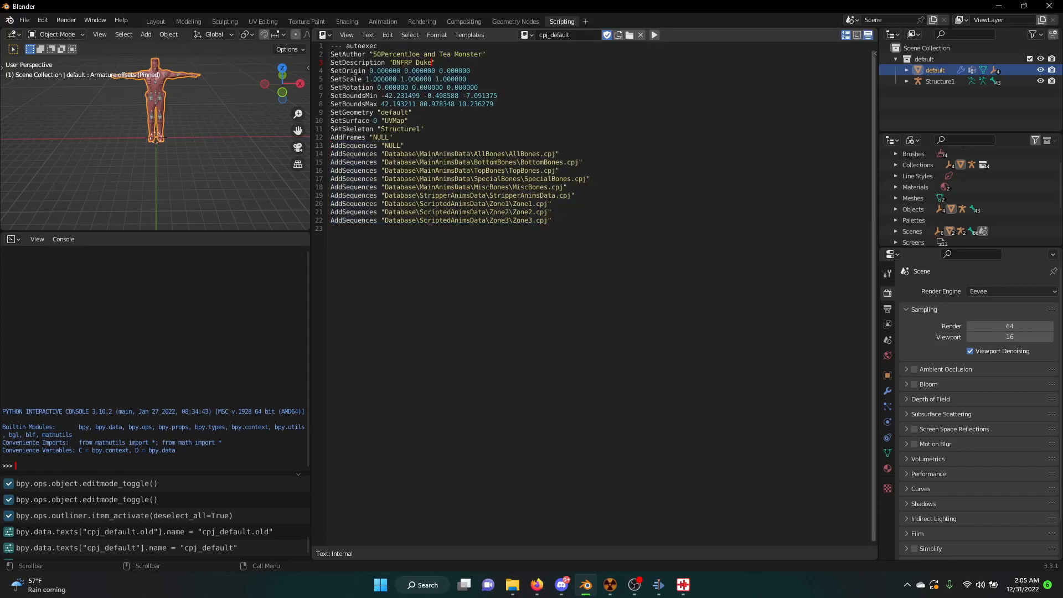
# Start a Cannibal Project (.cpj) export of the character and browse to C:\Duke4\Meshes\Models\characters\Duke.
pyautogui.click(155, 21)
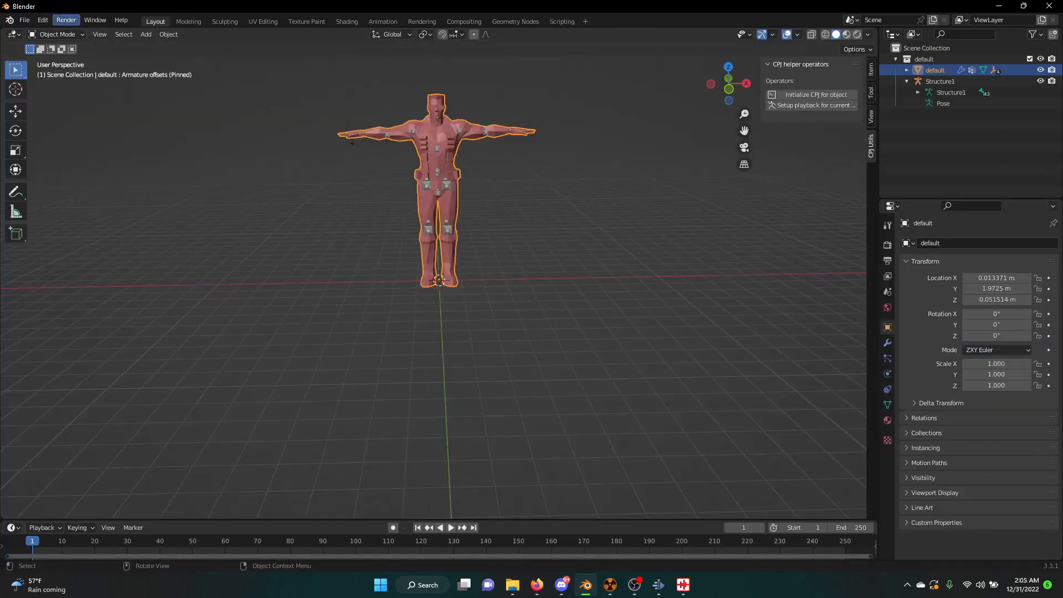
pyautogui.click(24, 20)
pyautogui.moveTo(67, 180)
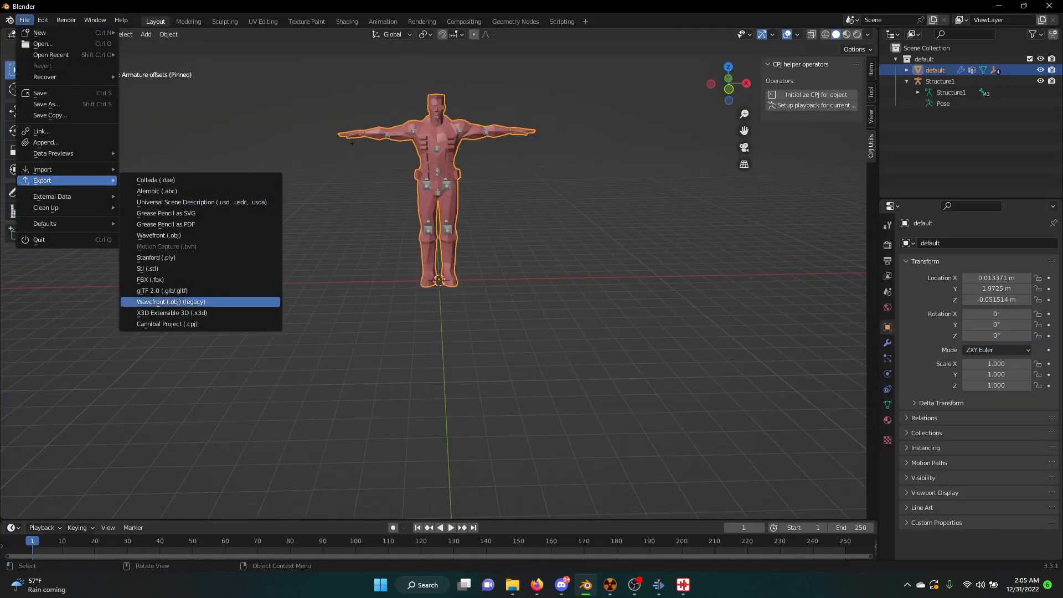
pyautogui.click(167, 324)
pyautogui.click(274, 157)
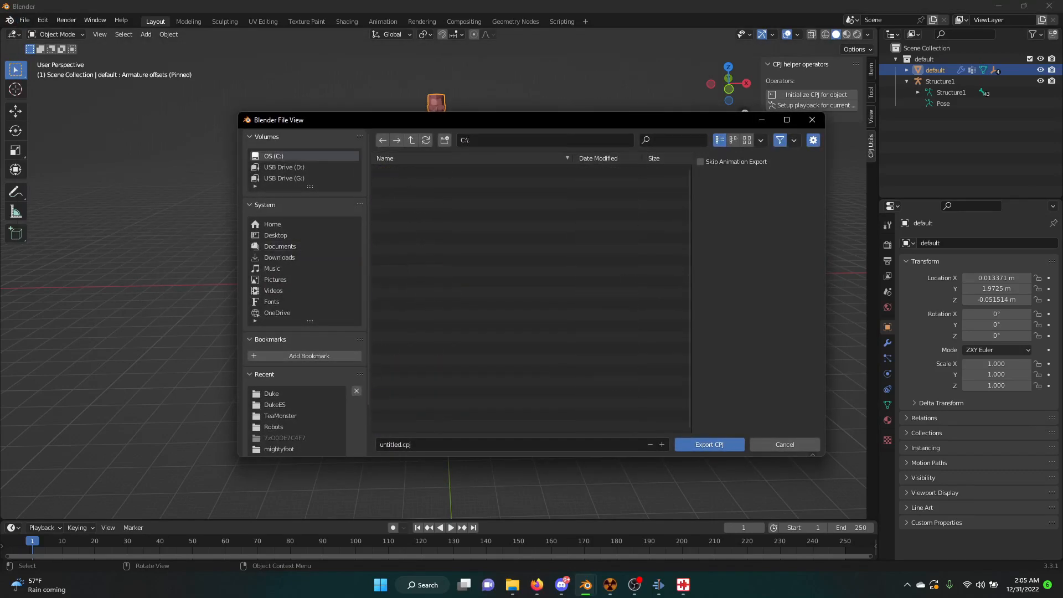
pyautogui.doubleClick(400, 226)
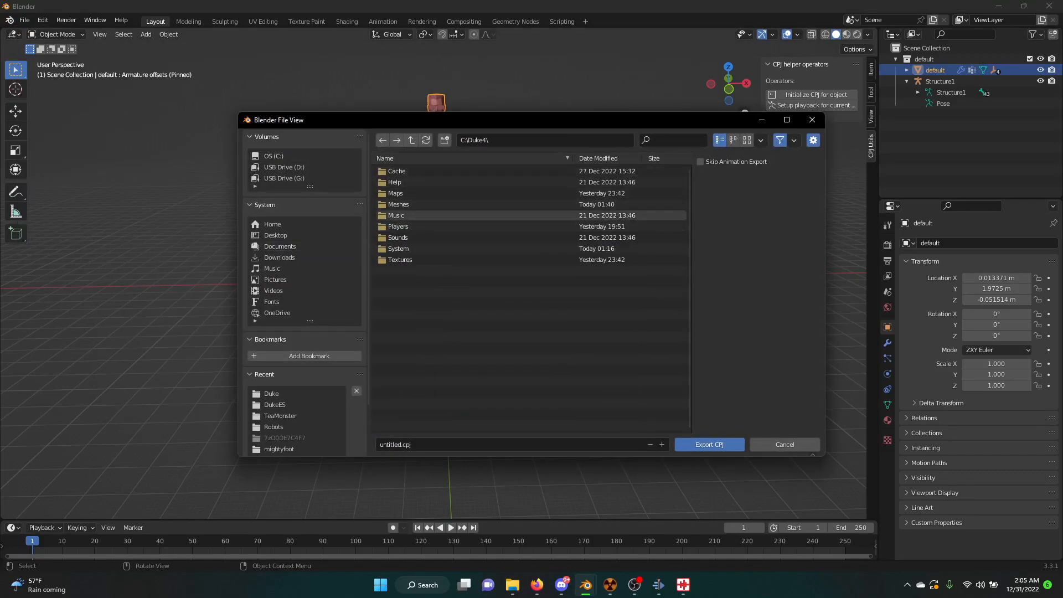
pyautogui.doubleClick(399, 204)
pyautogui.doubleClick(398, 183)
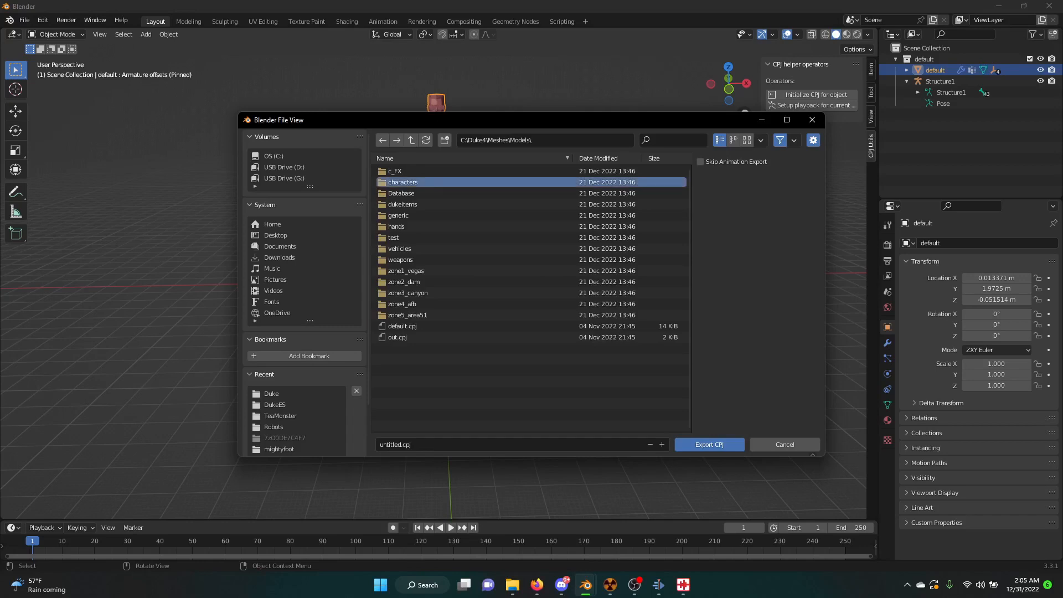
pyautogui.doubleClick(399, 347)
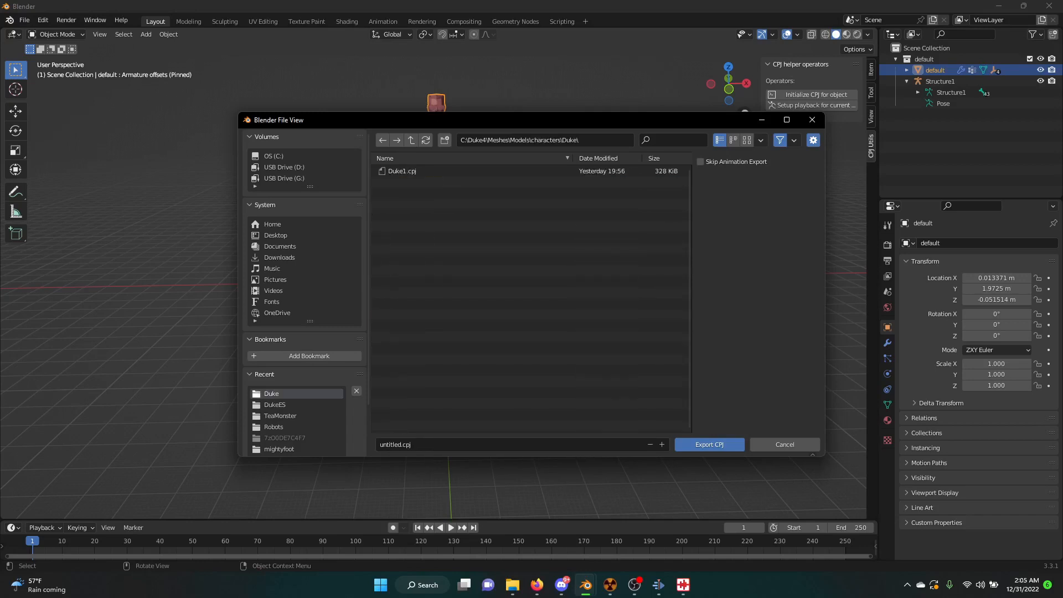
# Name the CPJ export Duke2.cpj, reusing the name of the existing Duke1.cpj file.
pyautogui.click(402, 171)
pyautogui.click(394, 444)
pyautogui.click(395, 445)
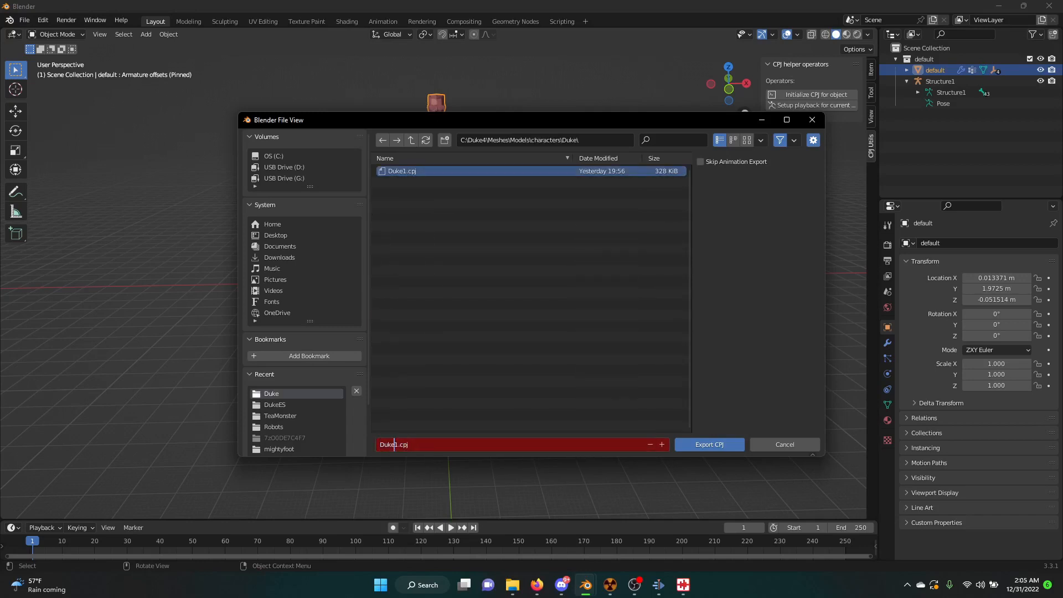
pyautogui.press('Delete')
pyautogui.write('2')
pyautogui.press('Return')
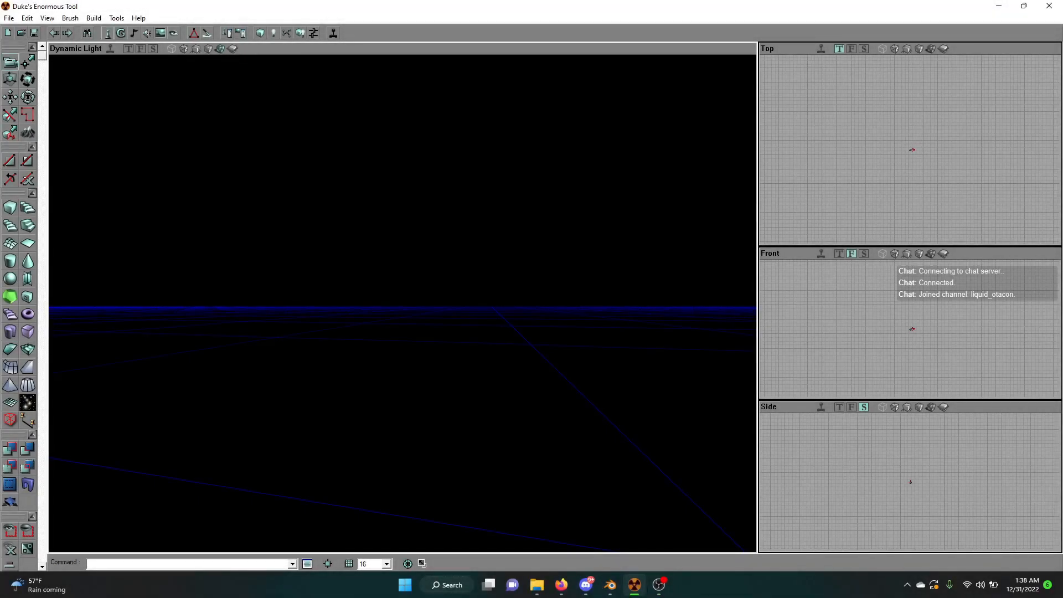
# Switch to Duke's Enormous Tool and open the configuration of the Duke mesh in c_characters for editing.
pyautogui.click(107, 33)
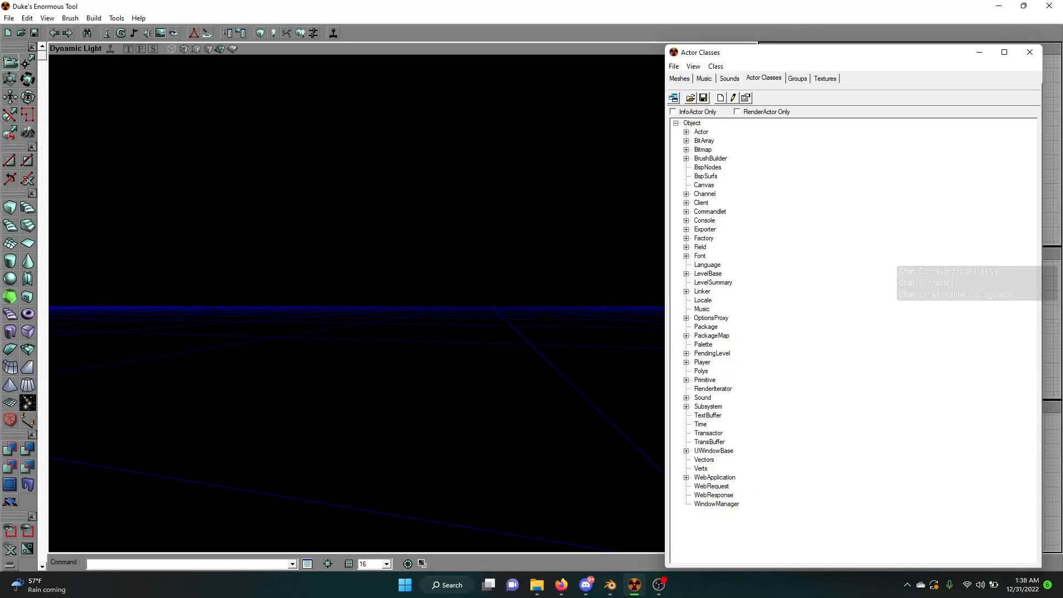
pyautogui.click(679, 79)
pyautogui.moveTo(778, 205); pyautogui.dragTo(778, 205, button='right')
pyautogui.moveTo(769, 209); pyautogui.dragTo(769, 223)
pyautogui.click(1001, 130)
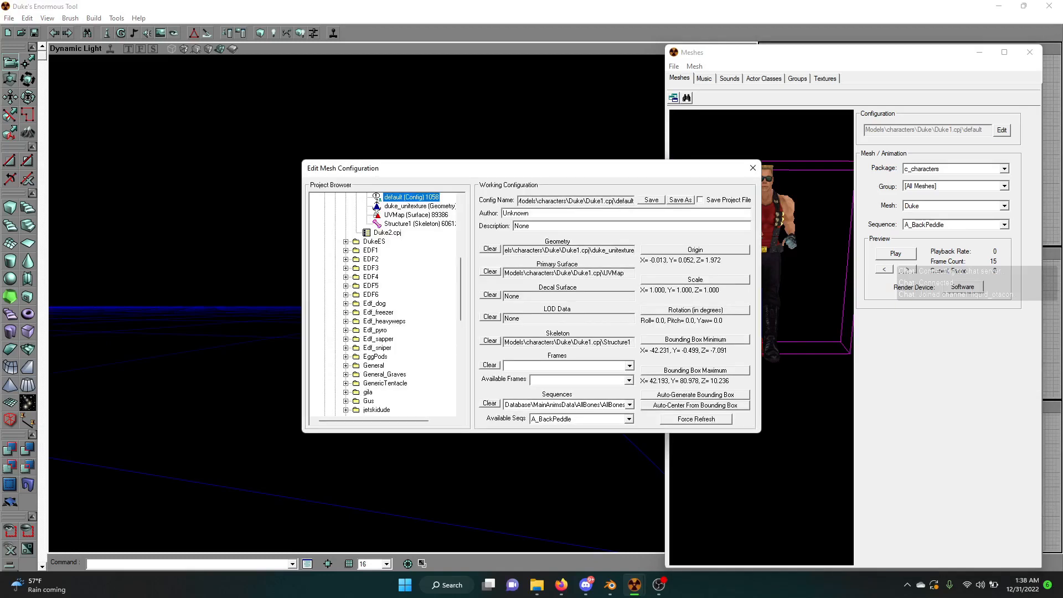
# Load the default configuration of Duke2.cpj from the Duke folder of the project browser.
pyautogui.scroll(3, 410, 260)
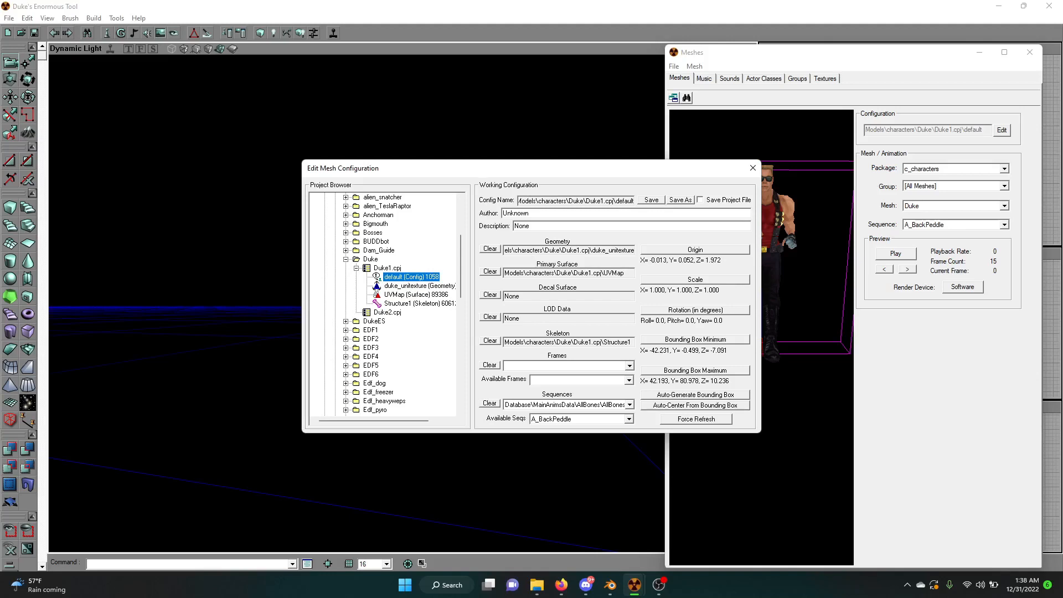
pyautogui.doubleClick(387, 312)
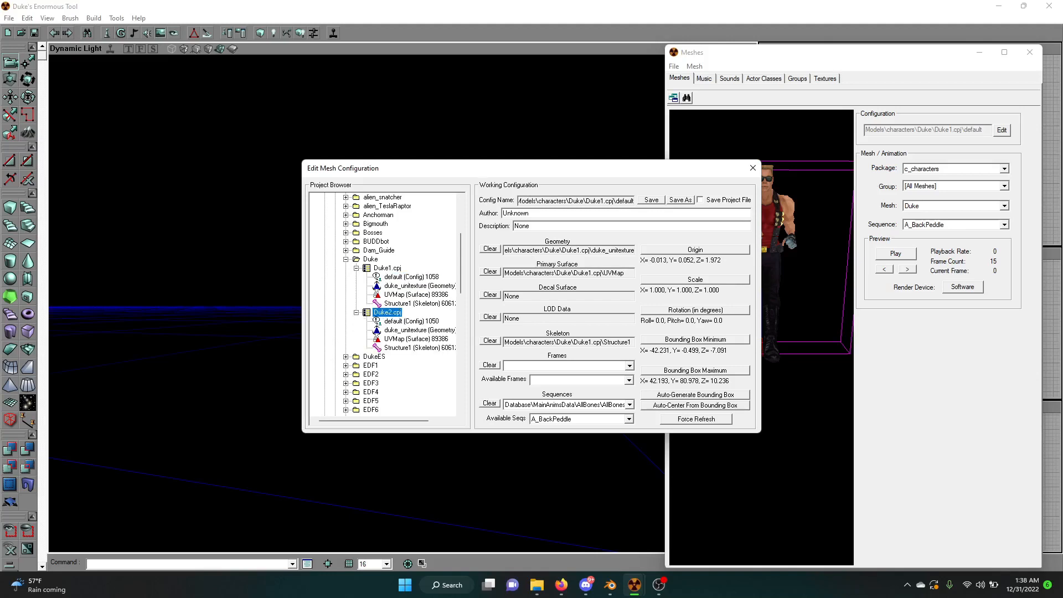
pyautogui.rightClick(388, 313)
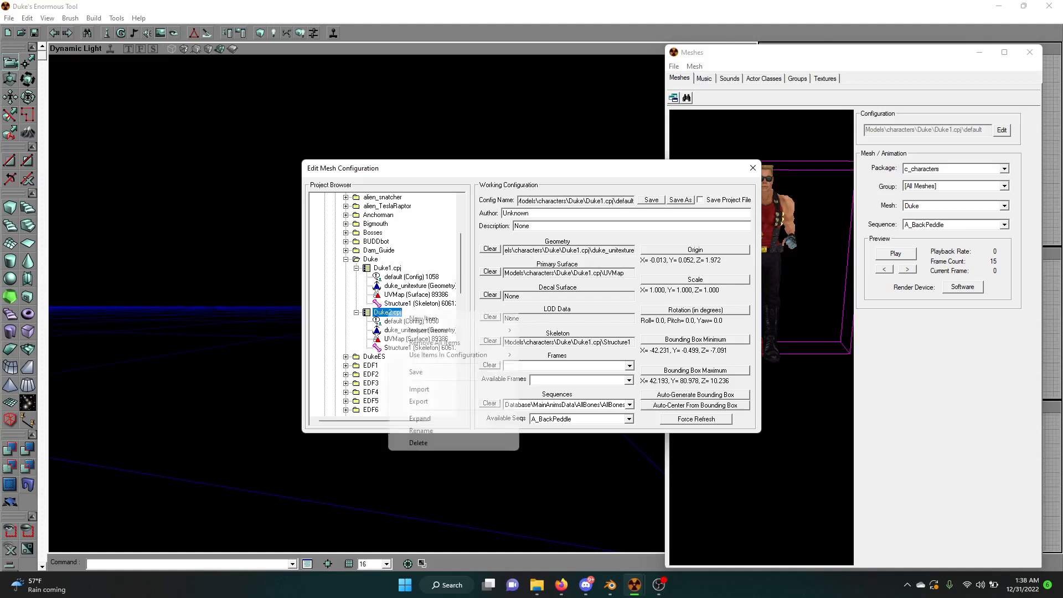
pyautogui.moveTo(431, 318)
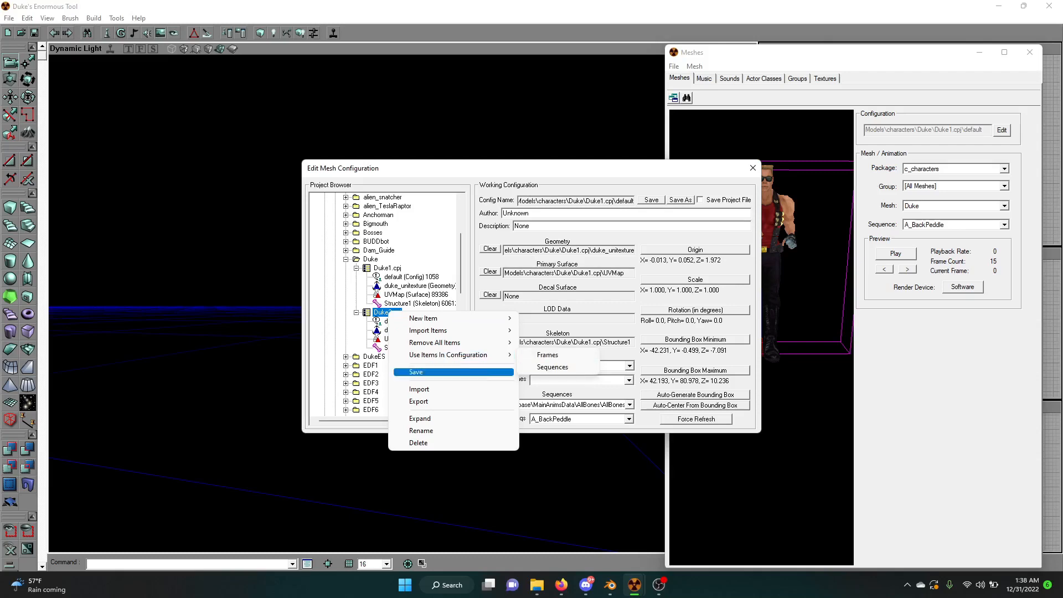
pyautogui.click(357, 313)
pyautogui.click(356, 312)
pyautogui.rightClick(407, 321)
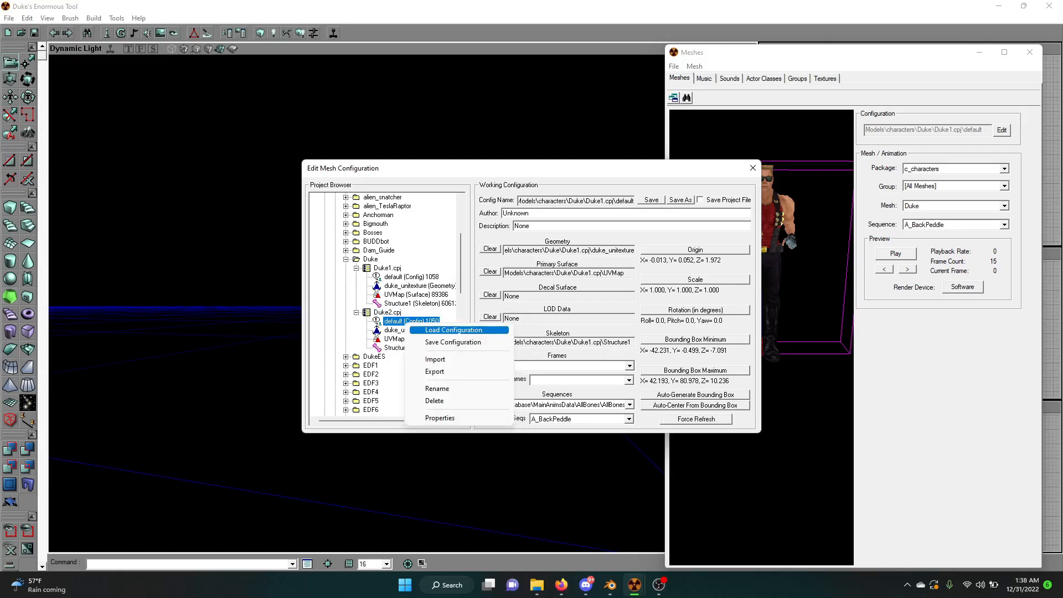
pyautogui.click(453, 330)
pyautogui.moveTo(481, 168); pyautogui.dragTo(366, 128)
pyautogui.click(762, 249)
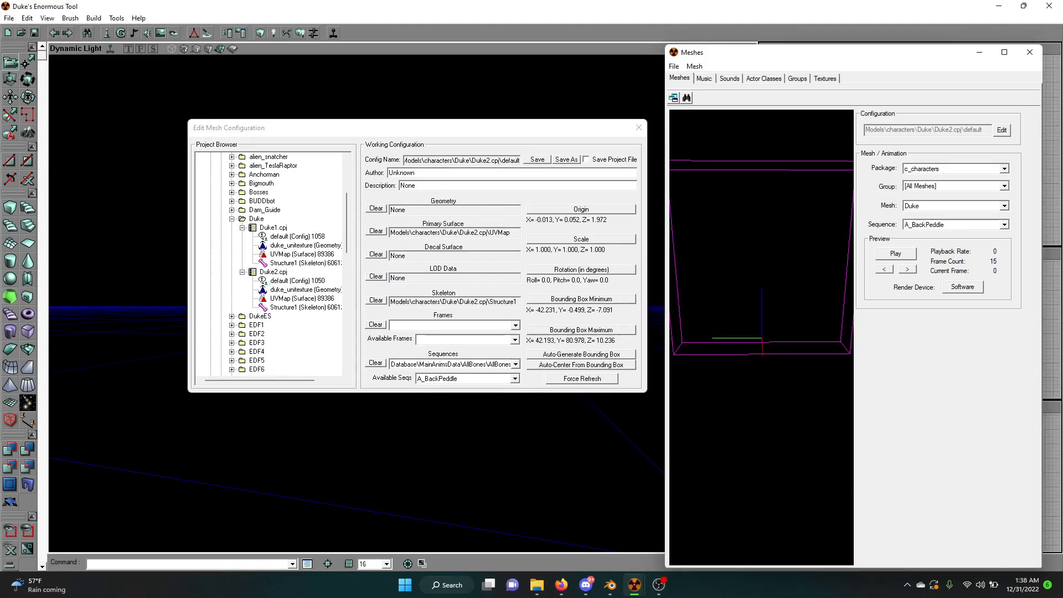
# Use Duke2.cpj's duke_unitexture geometry, UVMap primary surface and Structure1 skeleton in the configuration, and save it together with the project file.
pyautogui.rightClick(303, 289)
pyautogui.click(332, 296)
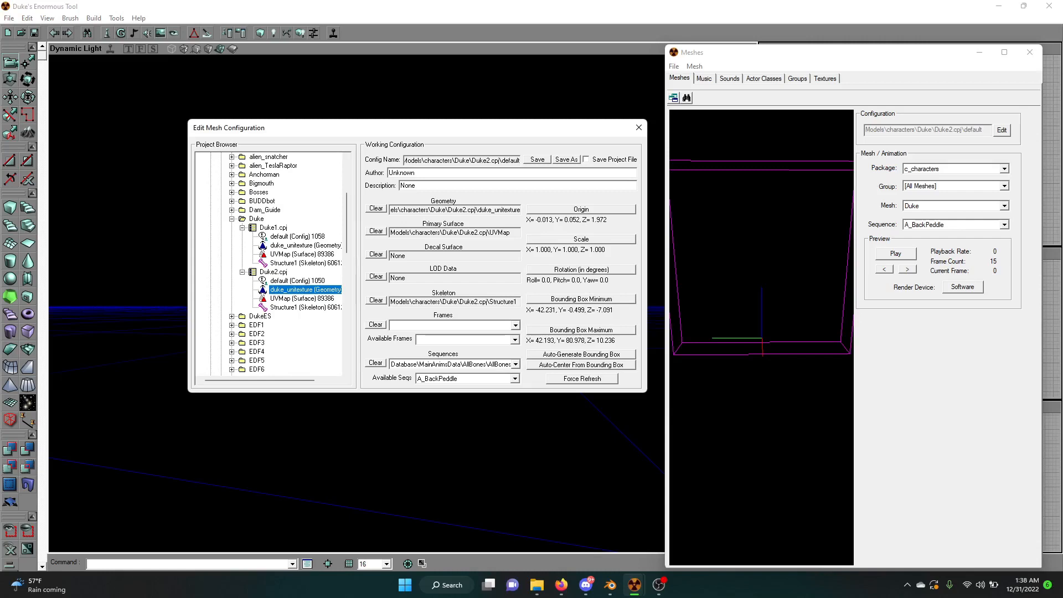
pyautogui.rightClick(305, 299)
pyautogui.moveTo(366, 304)
pyautogui.click(458, 303)
pyautogui.rightClick(304, 308)
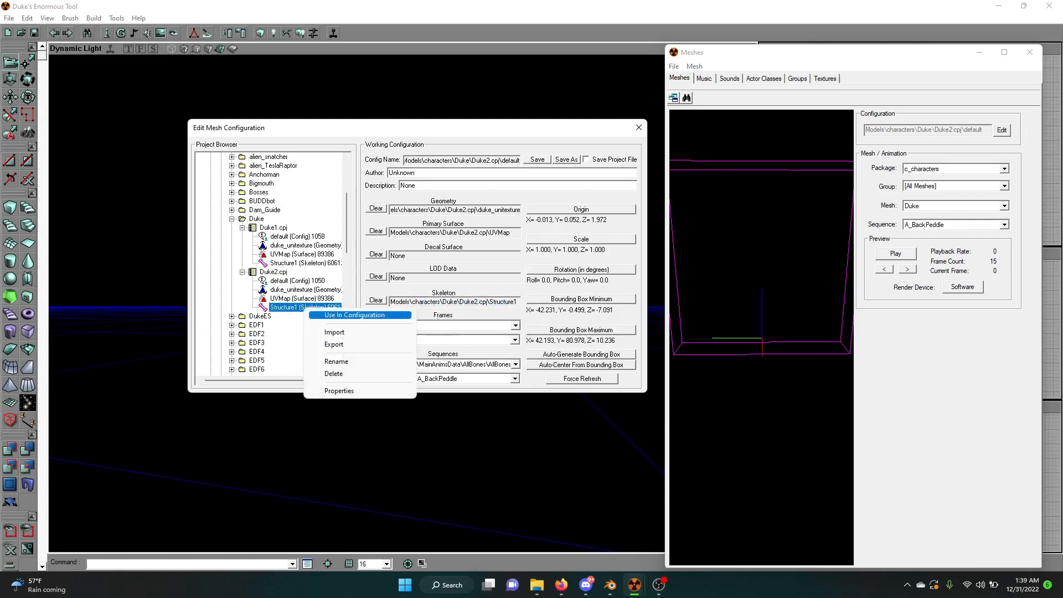
pyautogui.click(355, 315)
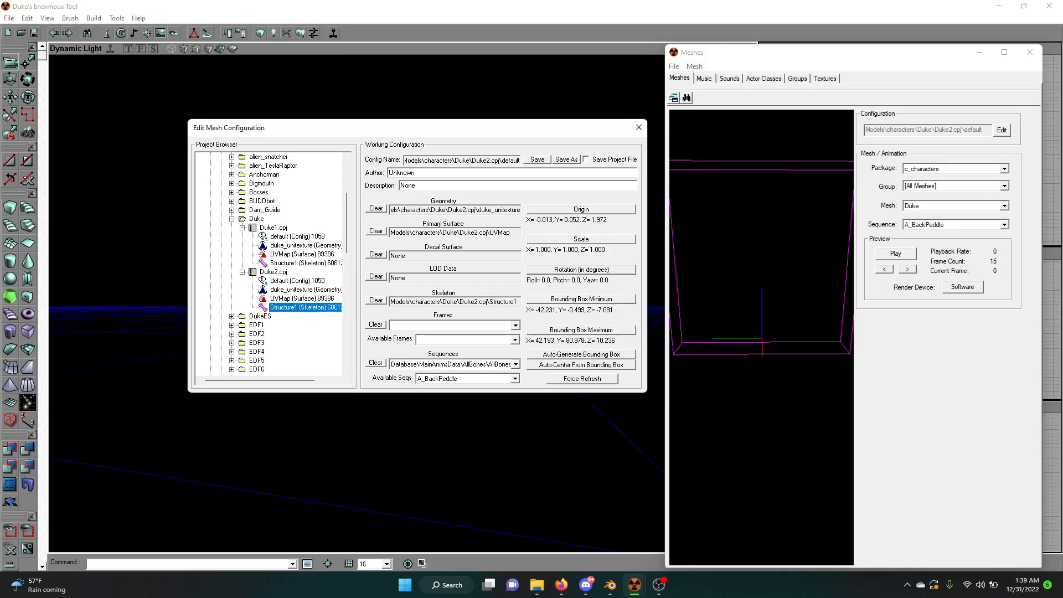
pyautogui.click(585, 160)
pyautogui.click(537, 159)
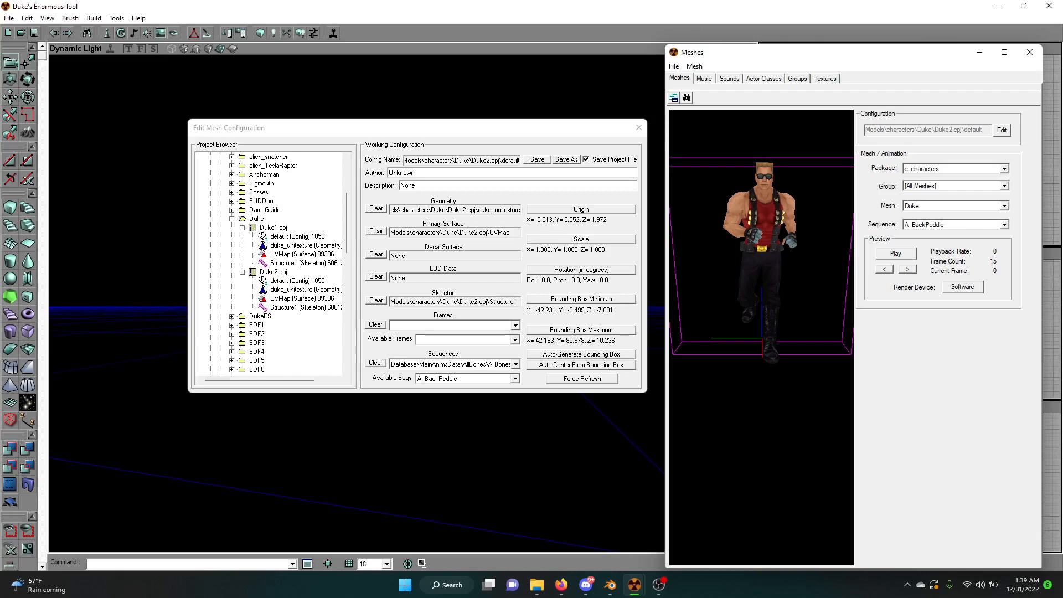
# Assign the duke_unitexture512 texture from the m_characters package to the duke_unitexture slot of Duke2.cpj's UVMap surface.
pyautogui.click(302, 299)
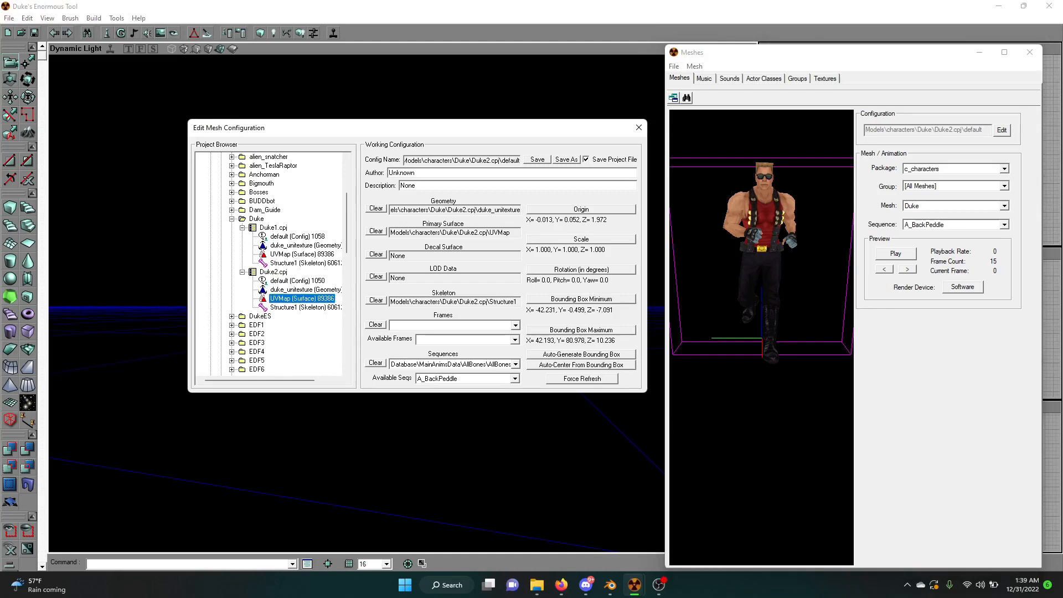
pyautogui.rightClick(302, 298)
pyautogui.click(318, 382)
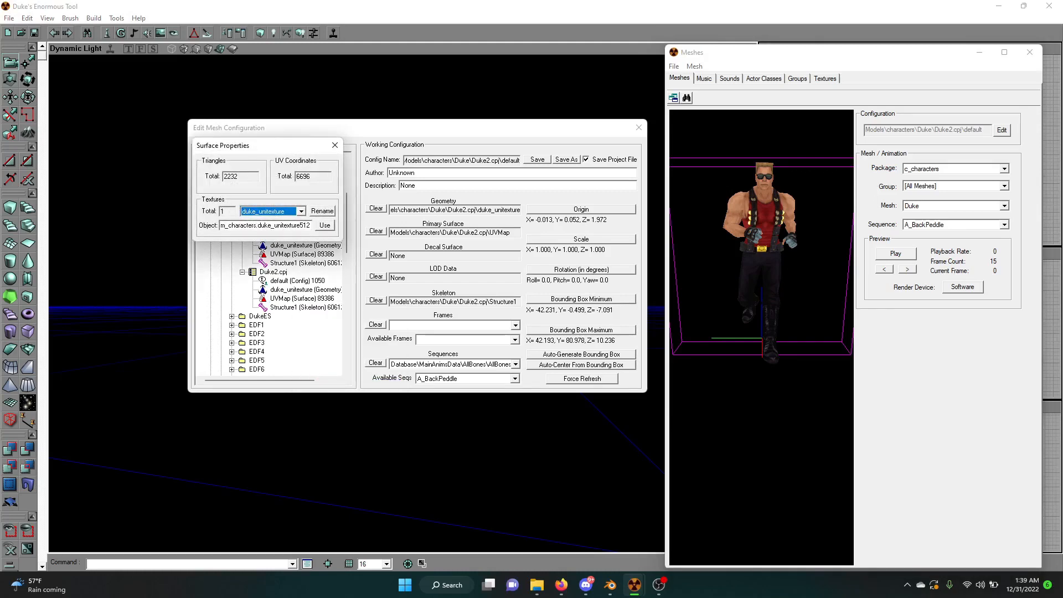
pyautogui.click(258, 225)
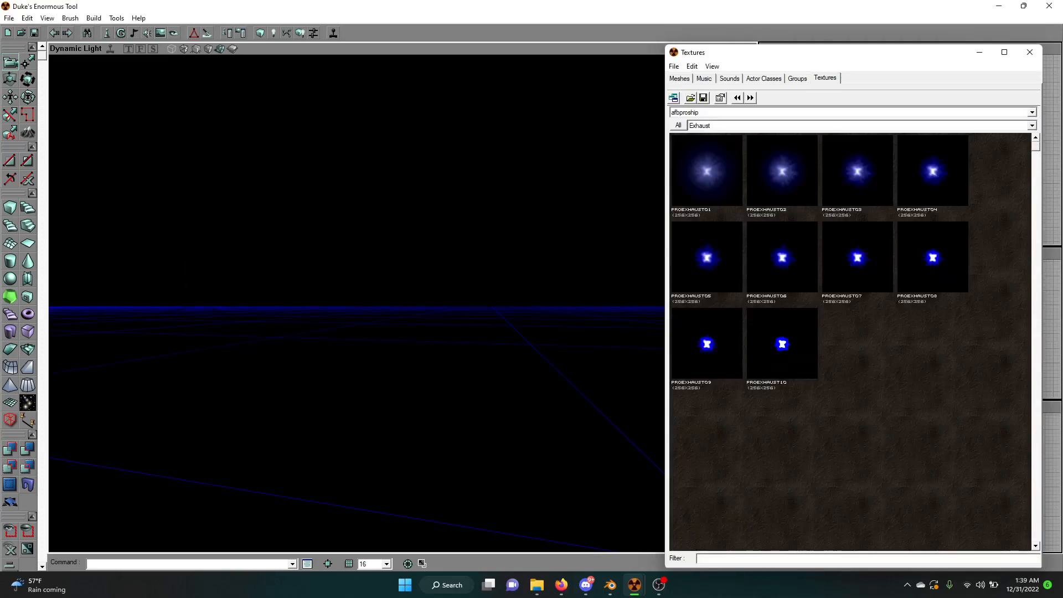
pyautogui.click(850, 113)
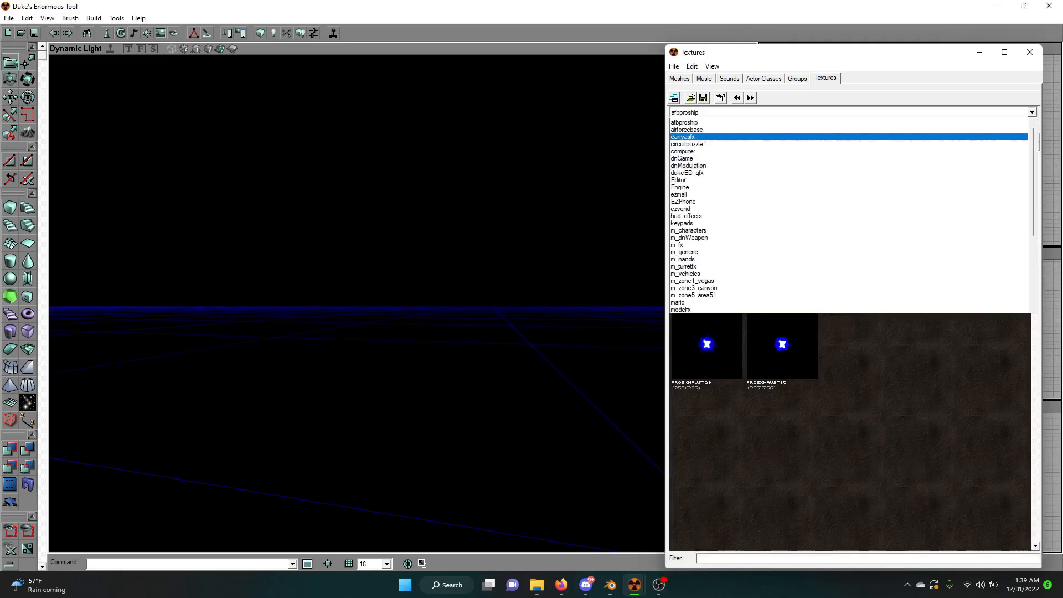
pyautogui.click(688, 230)
pyautogui.moveTo(1036, 146); pyautogui.dragTo(1036, 248)
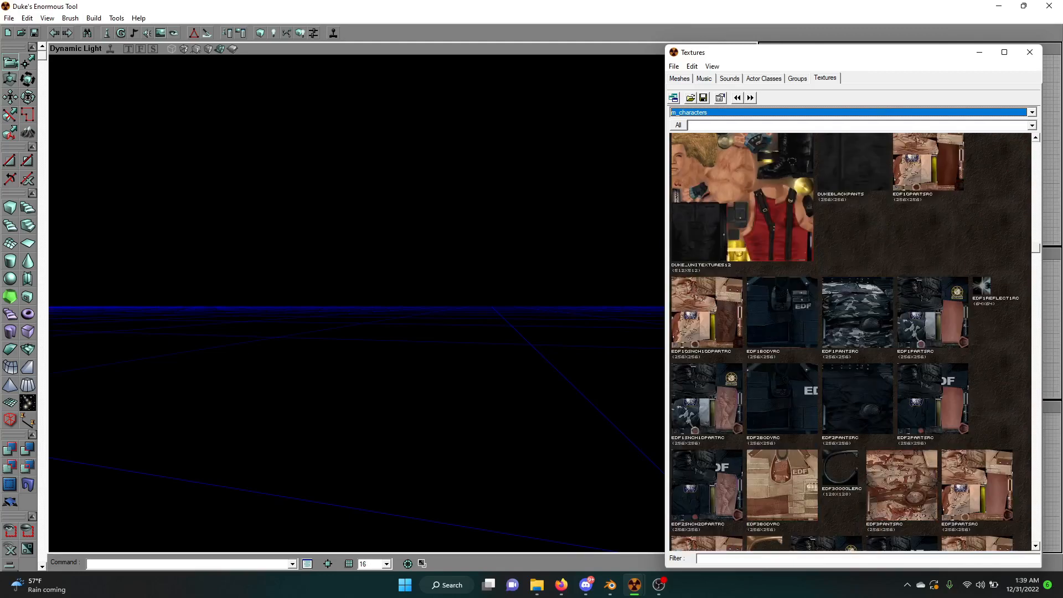
pyautogui.click(742, 203)
pyautogui.moveTo(634, 584)
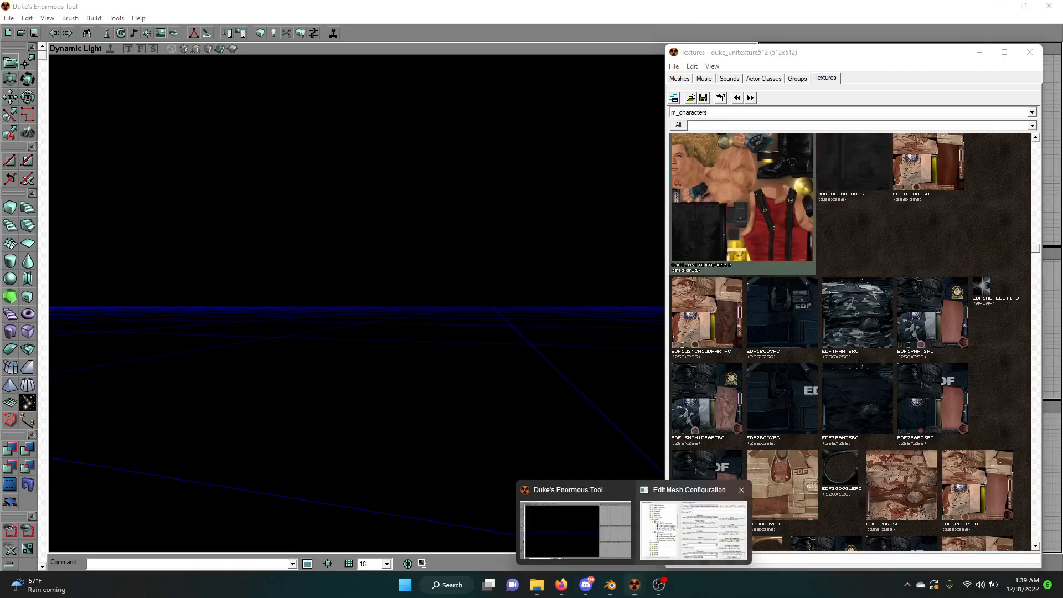
pyautogui.click(692, 526)
pyautogui.click(325, 226)
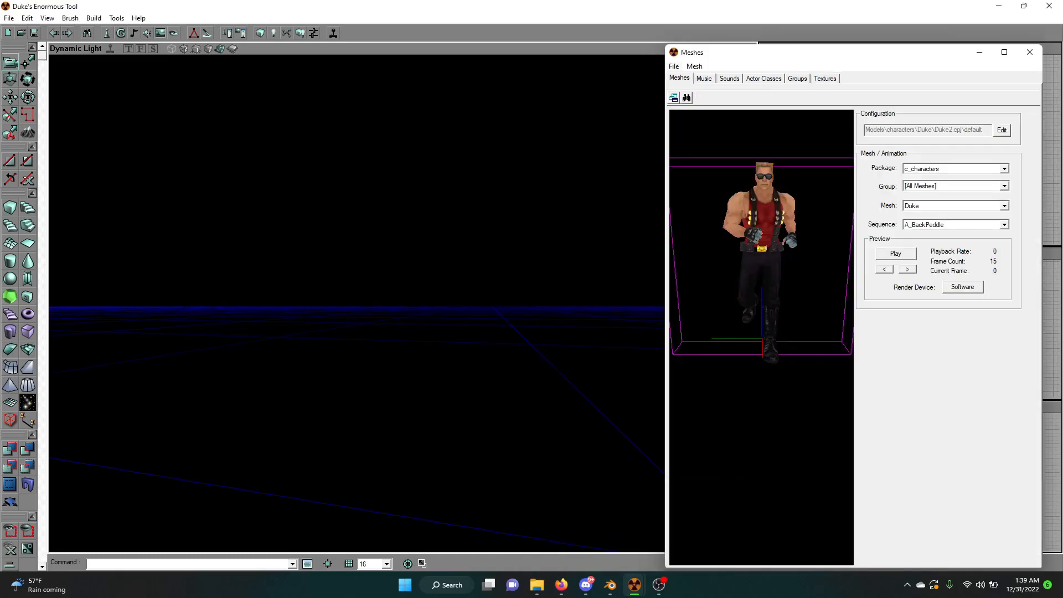
# Save the mesh package as c_characters.dmx in the Meshes folder, replacing the existing file.
pyautogui.click(674, 66)
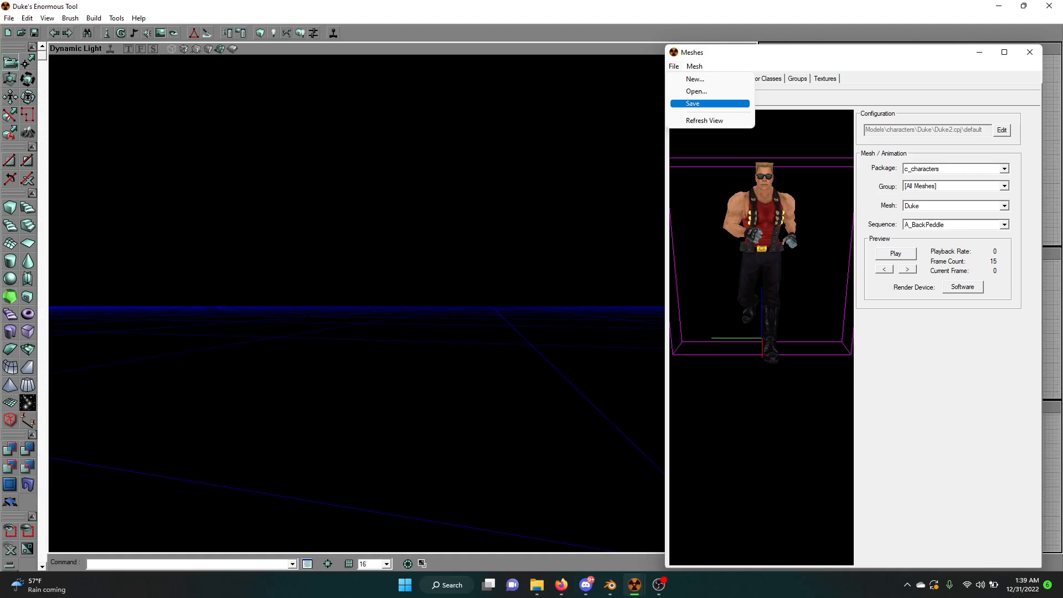
pyautogui.click(692, 104)
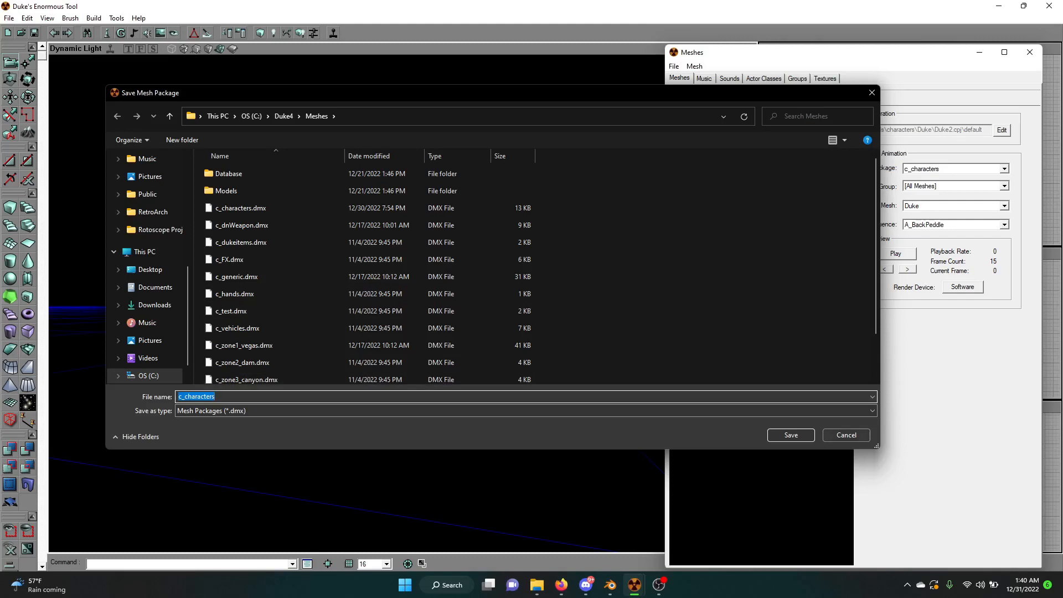
pyautogui.press('Return')
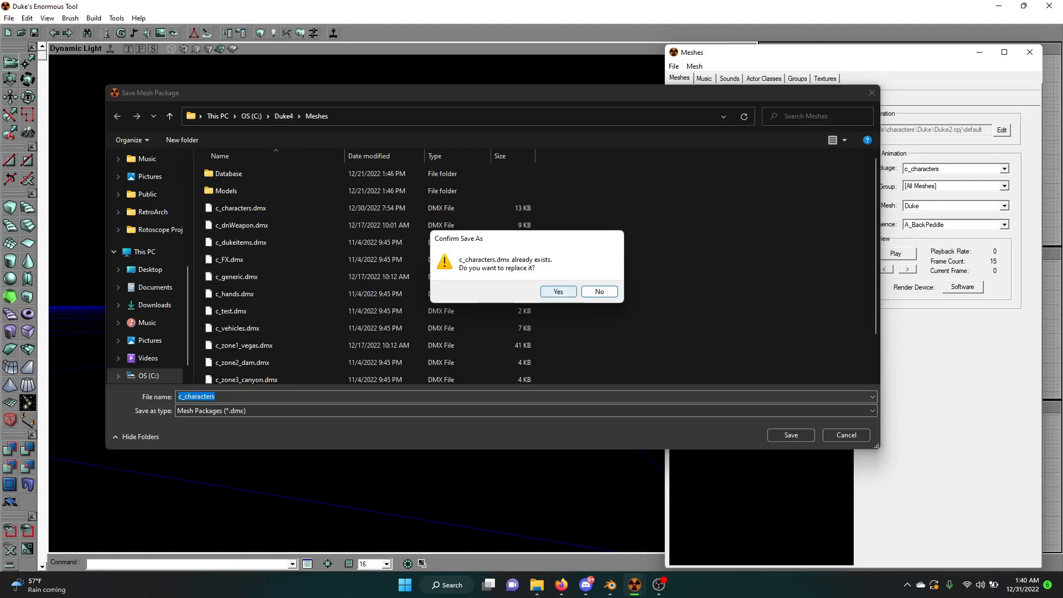
pyautogui.press('Return')
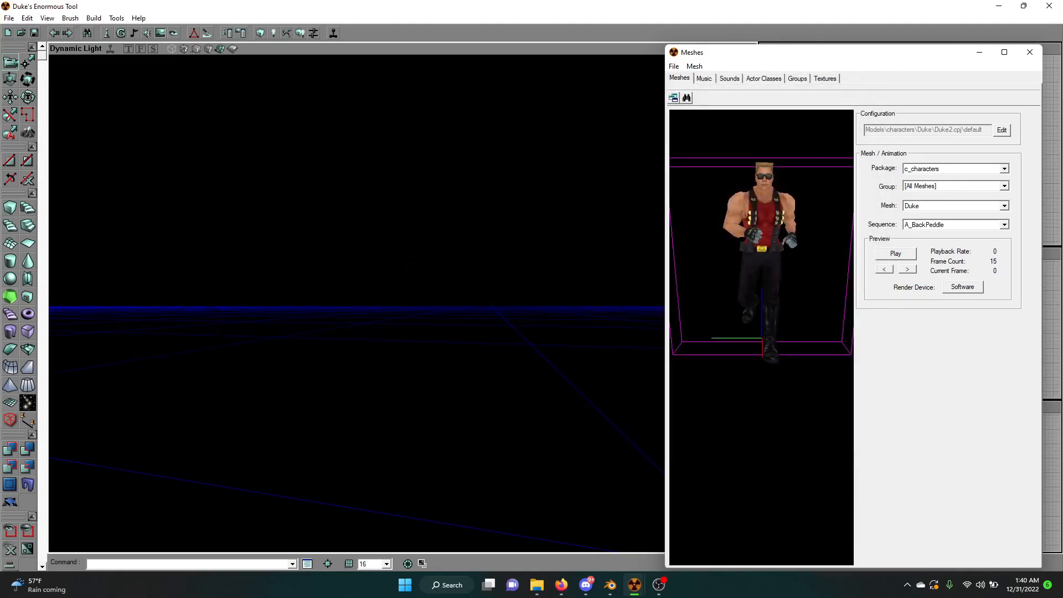